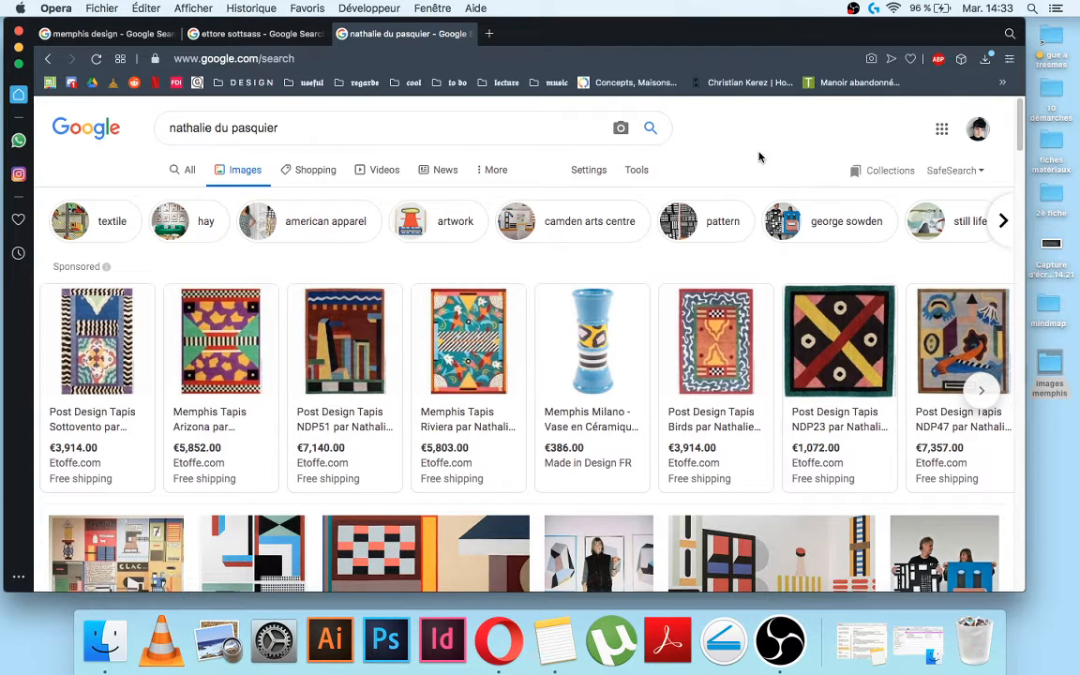
Examine the memphis design image results, previewing the Shutterstock, Vecteezy and Freepik geometric patterns
{"action": "left_click", "coordinate": [142, 38]}
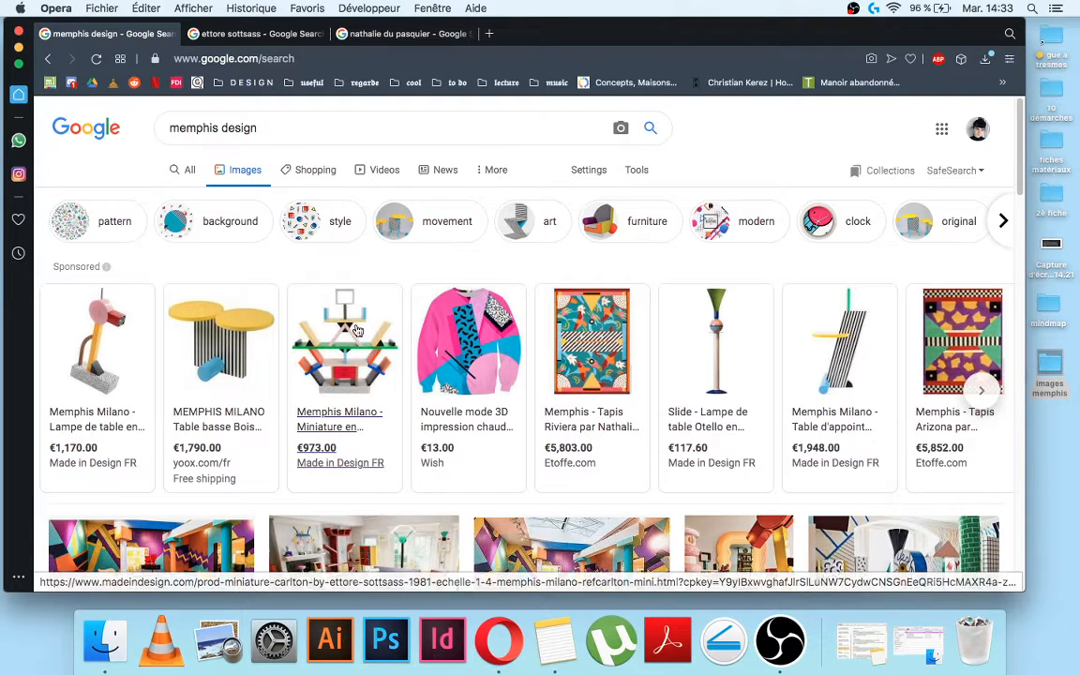
{"action": "scroll", "coordinate": [374, 354], "scroll_direction": "down", "scroll_amount": 5}
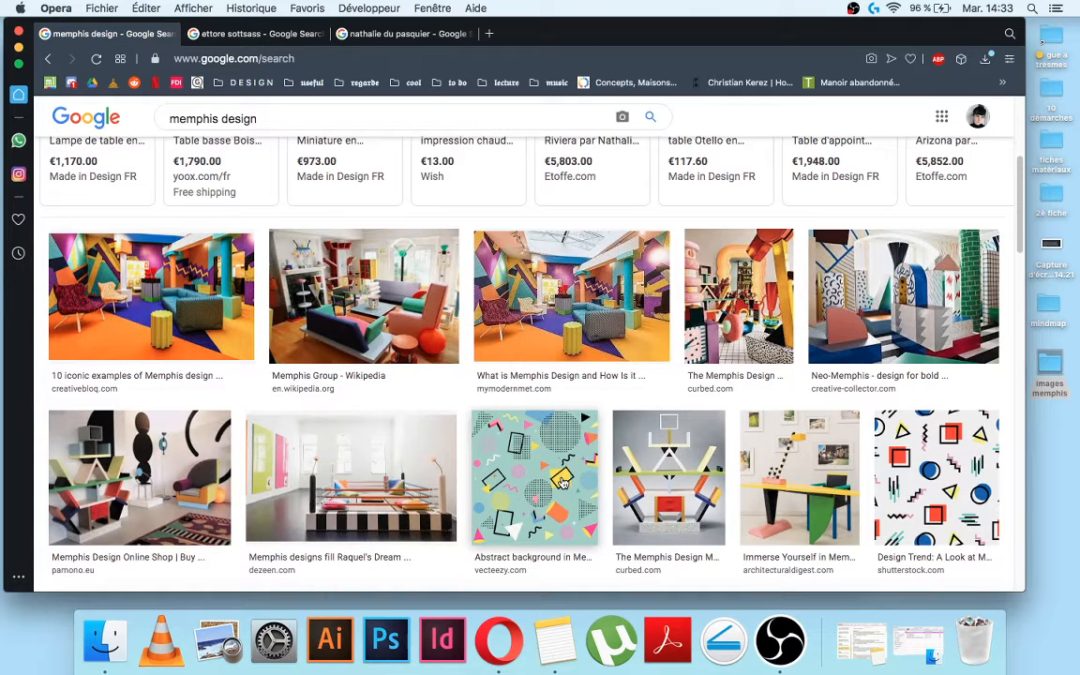
{"action": "scroll", "coordinate": [563, 480], "scroll_direction": "down", "scroll_amount": 1}
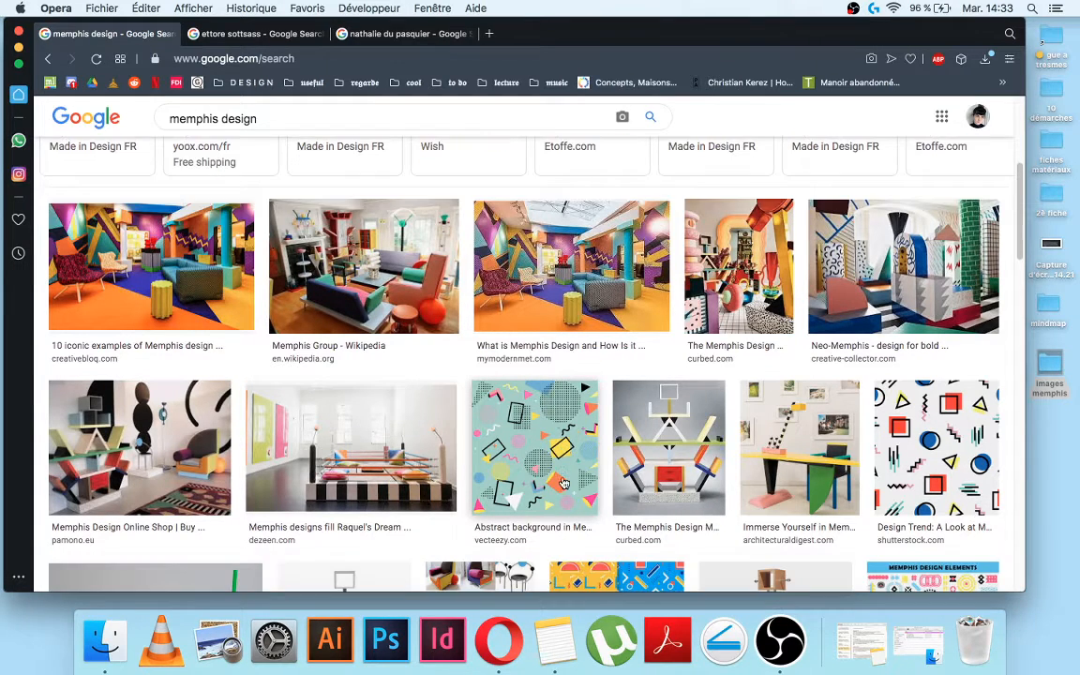
{"action": "left_click", "coordinate": [935, 450]}
{"action": "scroll", "coordinate": [426, 401], "scroll_direction": "down", "scroll_amount": 5}
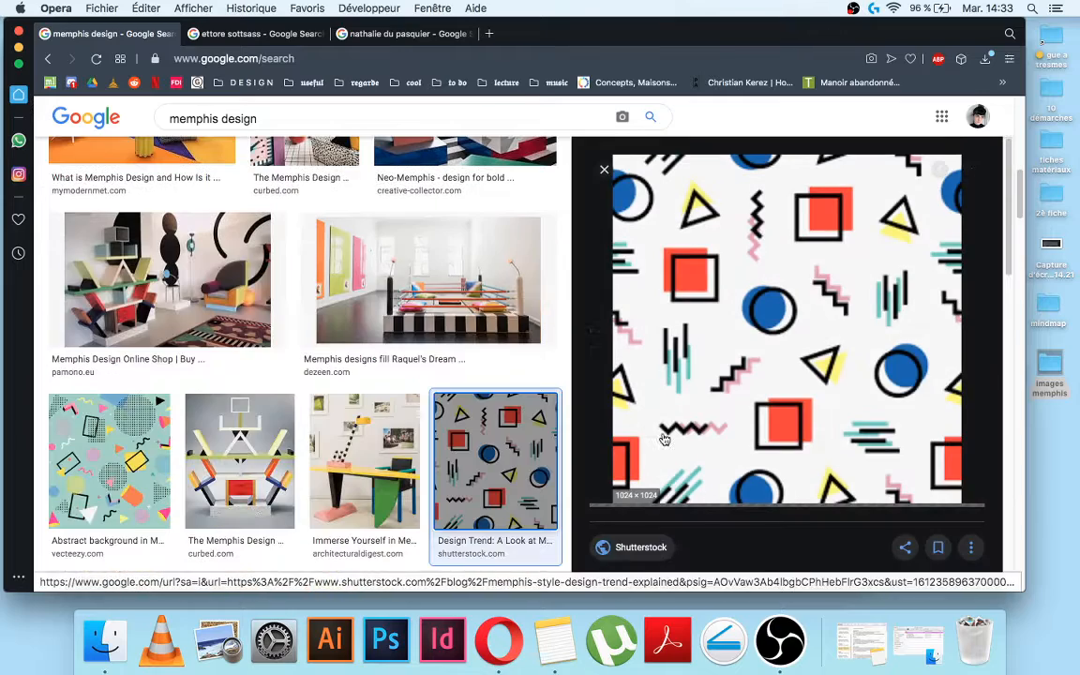
{"action": "left_click", "coordinate": [110, 460]}
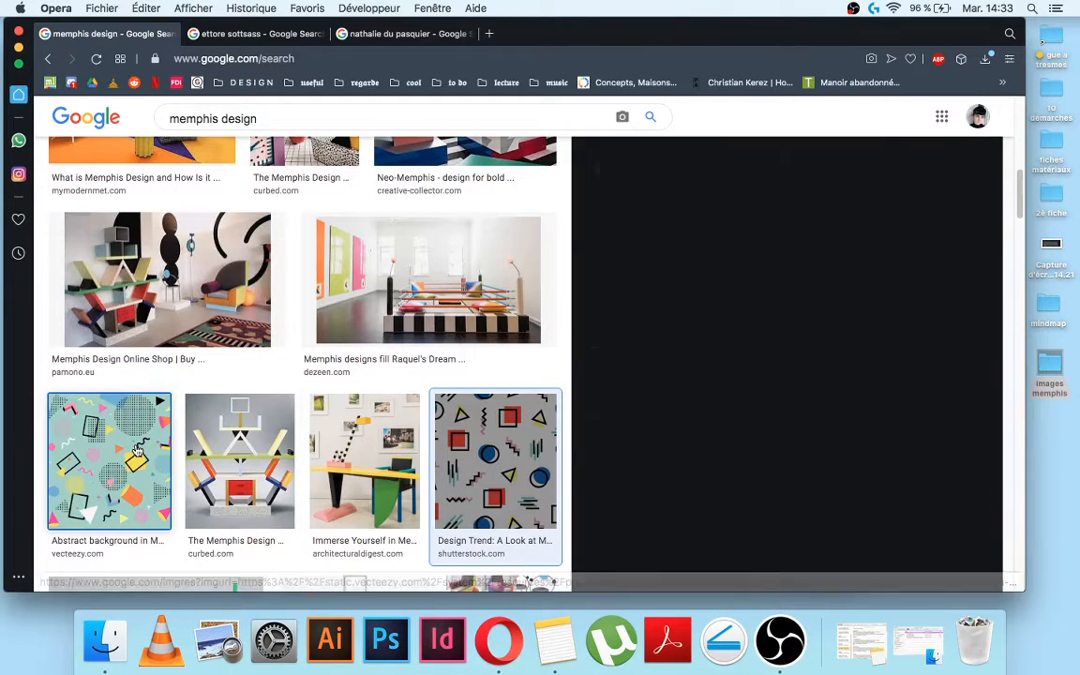
{"action": "scroll", "coordinate": [375, 450], "scroll_direction": "down", "scroll_amount": 2}
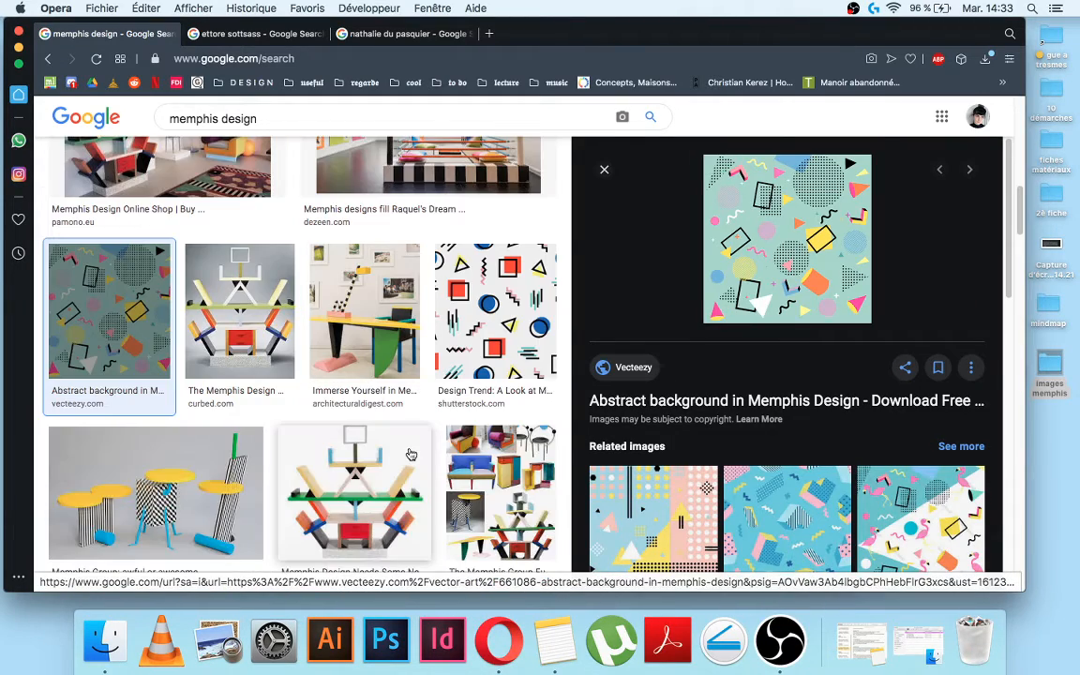
{"action": "scroll", "coordinate": [411, 455], "scroll_direction": "down", "scroll_amount": 3}
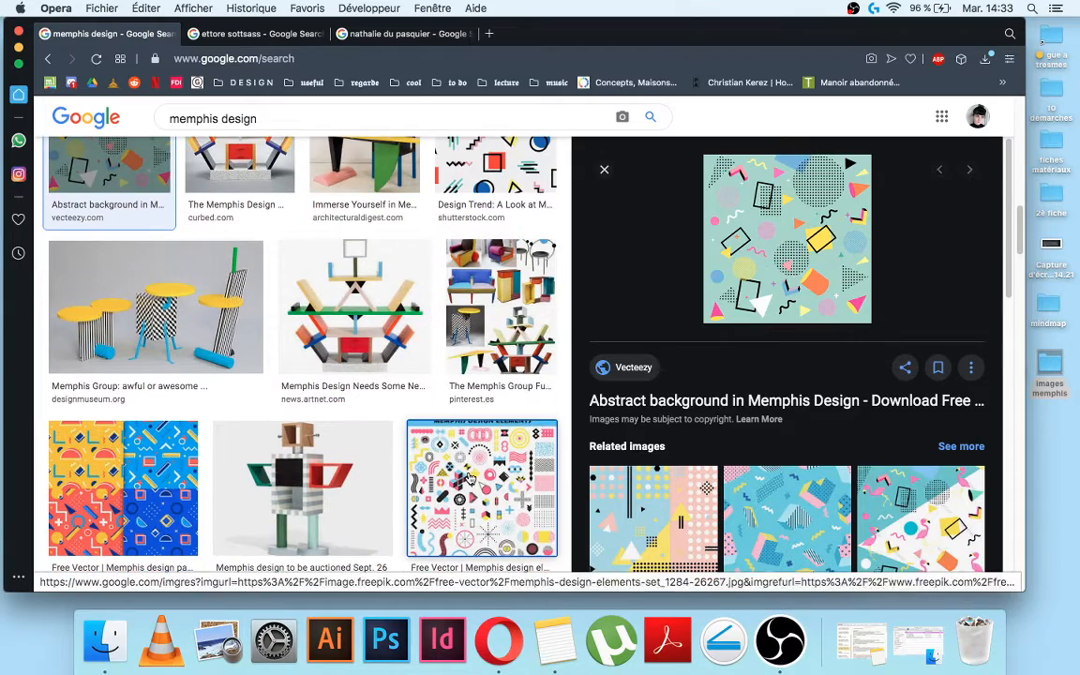
{"action": "left_click", "coordinate": [469, 478]}
{"action": "left_click", "coordinate": [188, 478]}
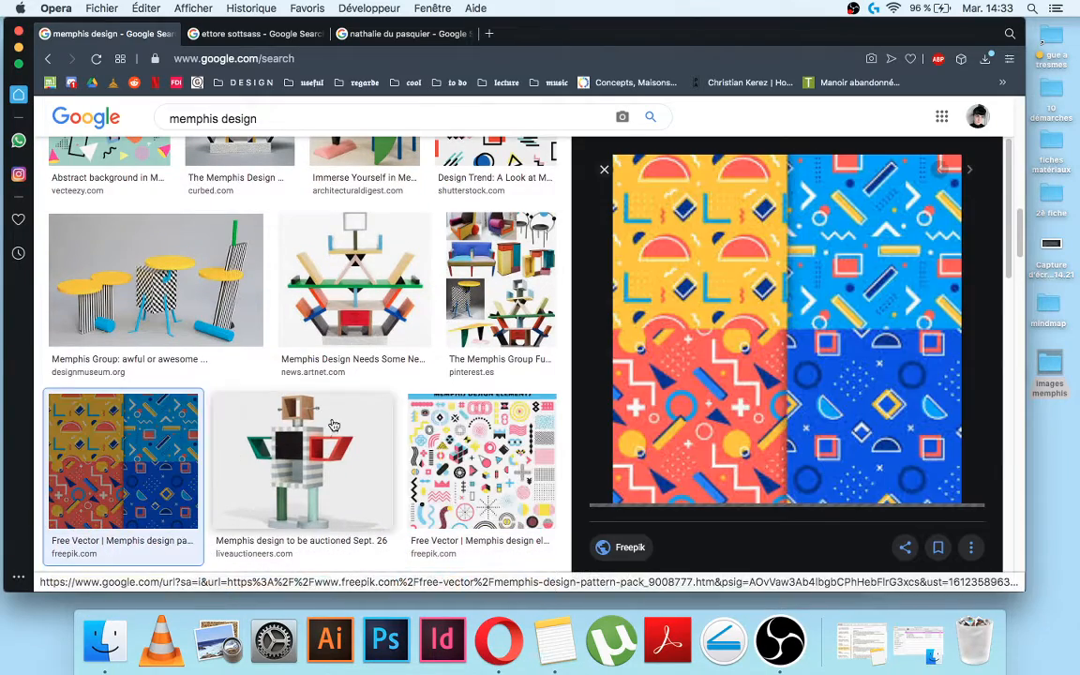
Preview the AnOther Magazine image about 1980s postmodernism and look through further memphis design results
{"action": "scroll", "coordinate": [333, 425], "scroll_direction": "down", "scroll_amount": 5}
{"action": "left_click", "coordinate": [364, 368]}
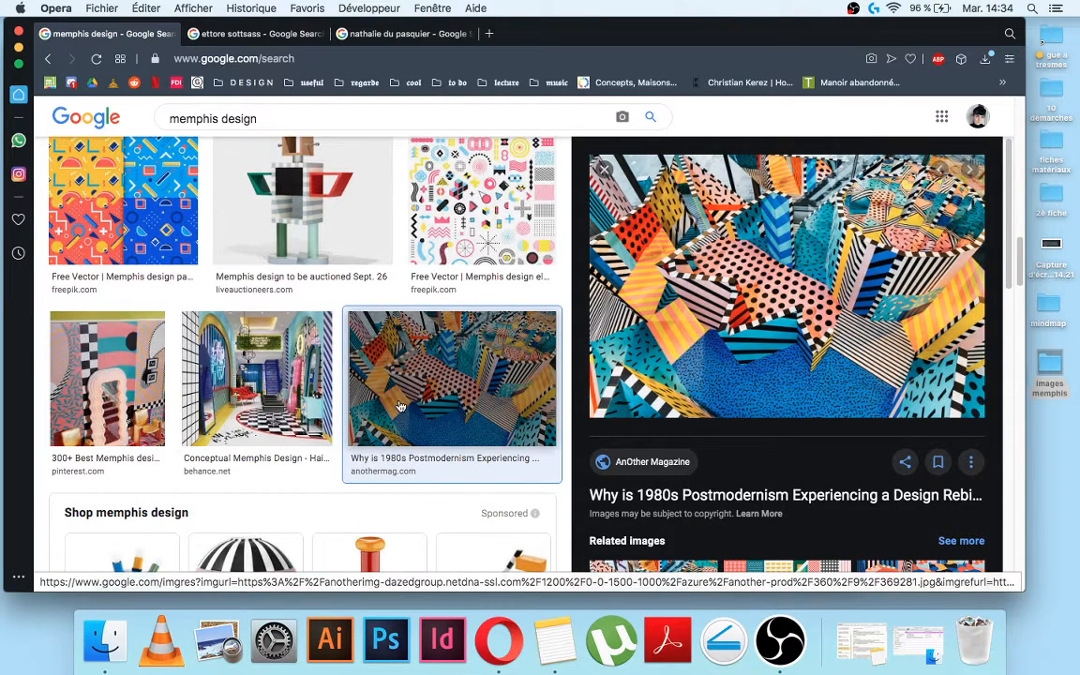
{"action": "scroll", "coordinate": [401, 405], "scroll_direction": "down", "scroll_amount": 3}
{"action": "mouse_move", "coordinate": [401, 405]}
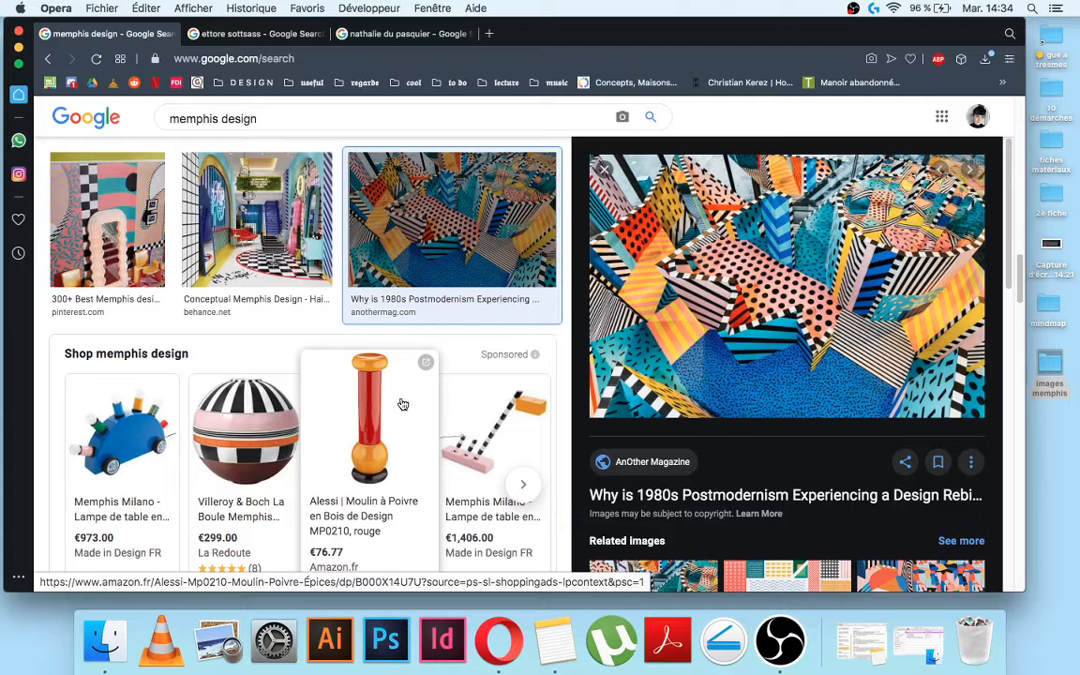
{"action": "scroll", "coordinate": [402, 401], "scroll_direction": "down", "scroll_amount": 5}
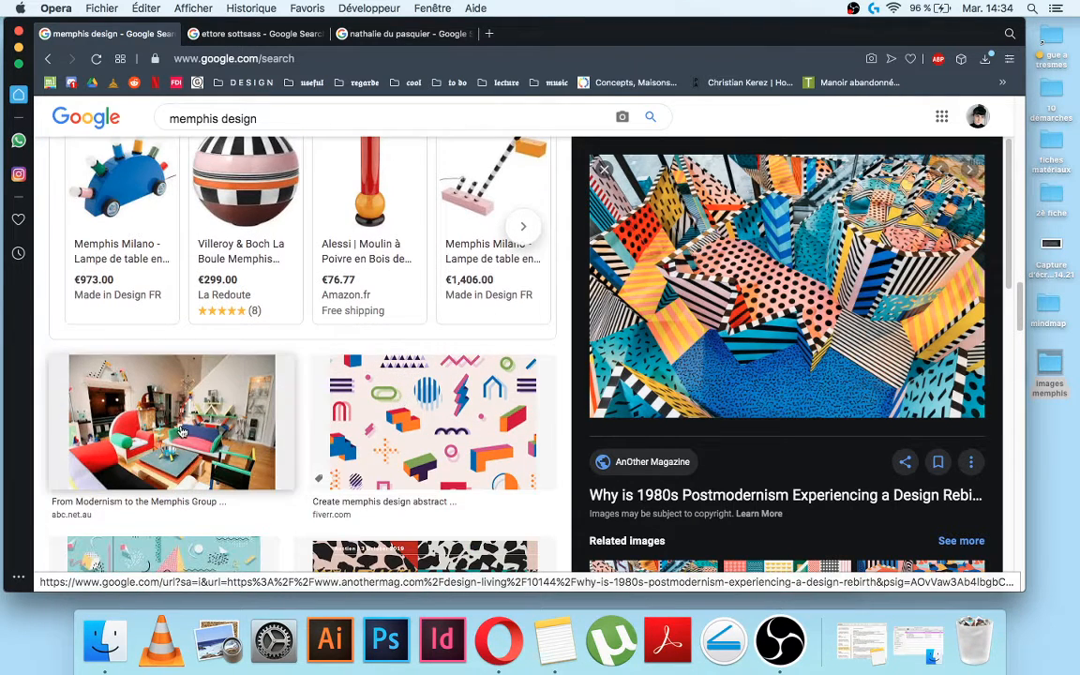
{"action": "scroll", "coordinate": [194, 421], "scroll_direction": "down", "scroll_amount": 5}
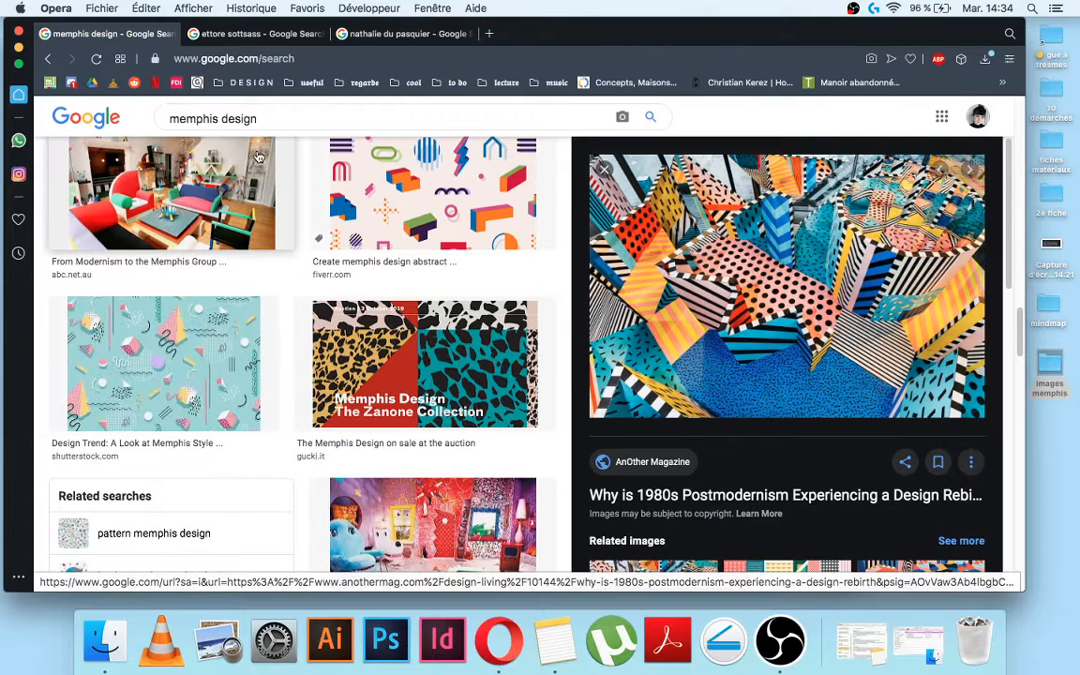
Look through the ettore sottsass image results for examples of his furniture, lamps and vases
{"action": "left_click", "coordinate": [302, 40]}
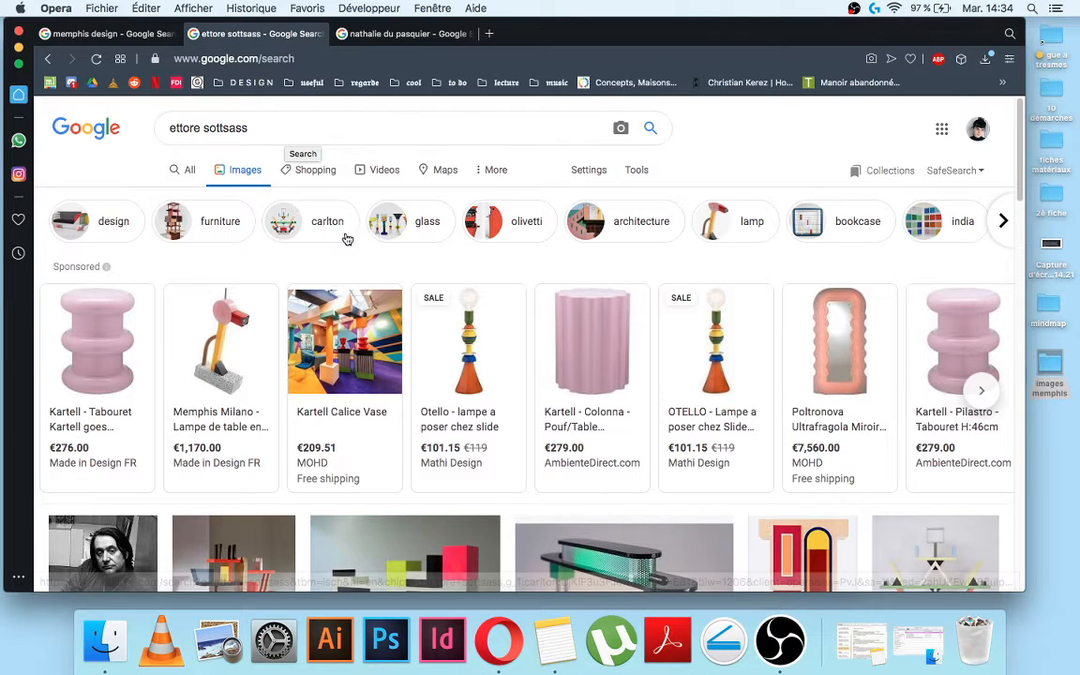
{"action": "scroll", "coordinate": [356, 253], "scroll_direction": "down", "scroll_amount": 3}
{"action": "scroll", "coordinate": [372, 266], "scroll_direction": "down", "scroll_amount": 2}
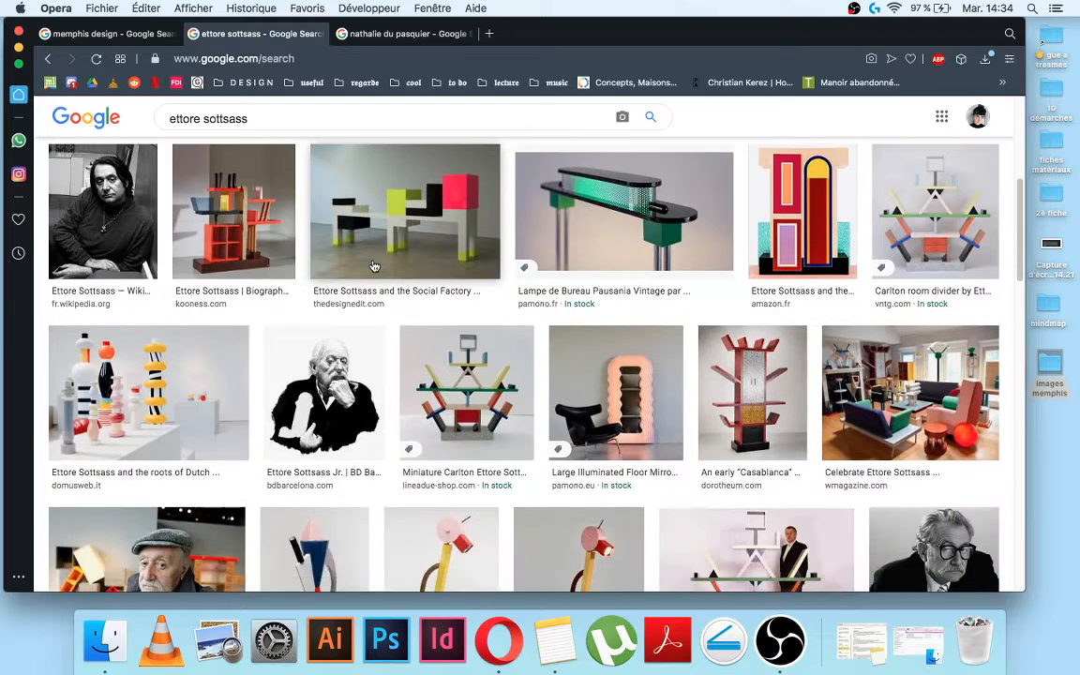
{"action": "scroll", "coordinate": [376, 268], "scroll_direction": "down", "scroll_amount": 3}
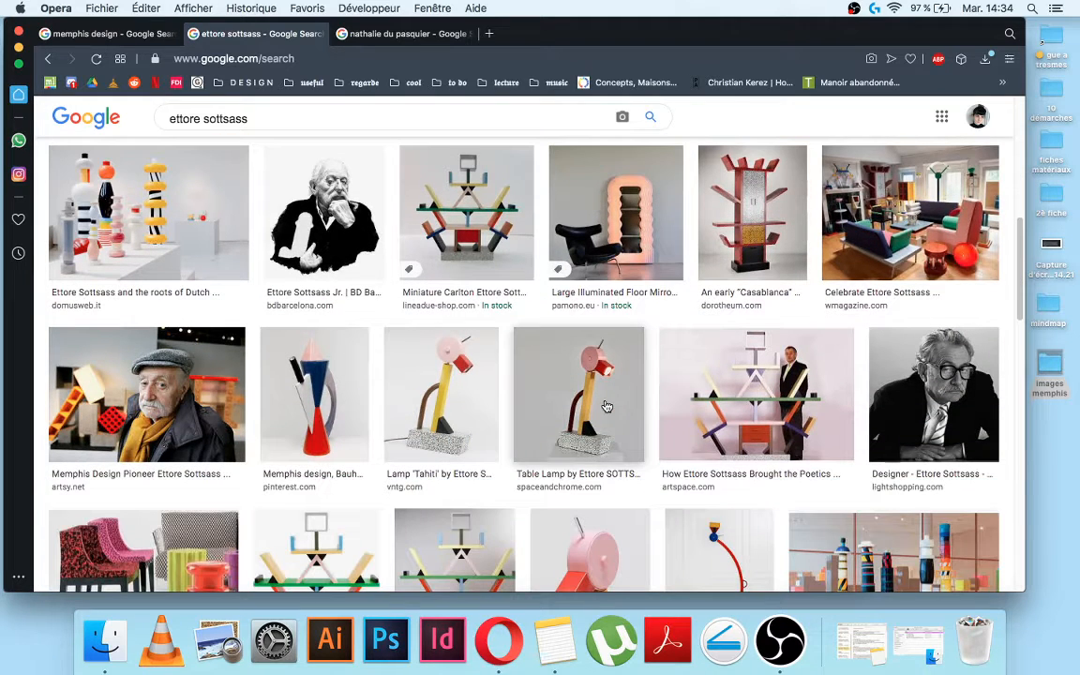
{"action": "scroll", "coordinate": [534, 426], "scroll_direction": "down", "scroll_amount": 1}
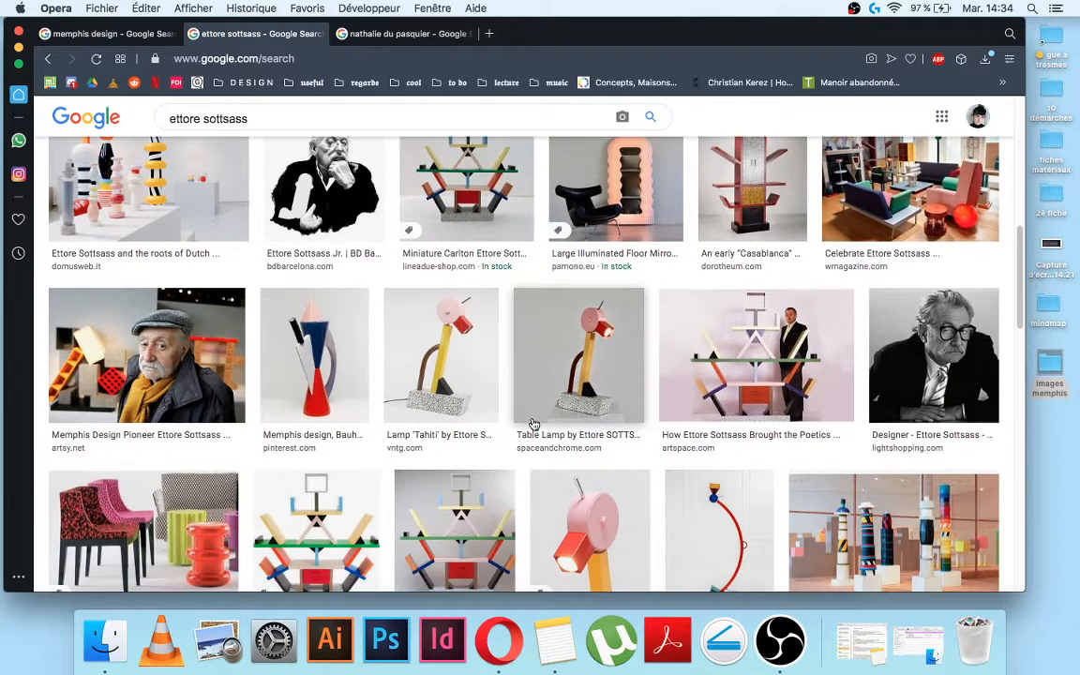
{"action": "scroll", "coordinate": [533, 425], "scroll_direction": "down", "scroll_amount": 3}
{"action": "scroll", "coordinate": [533, 424], "scroll_direction": "down", "scroll_amount": 4}
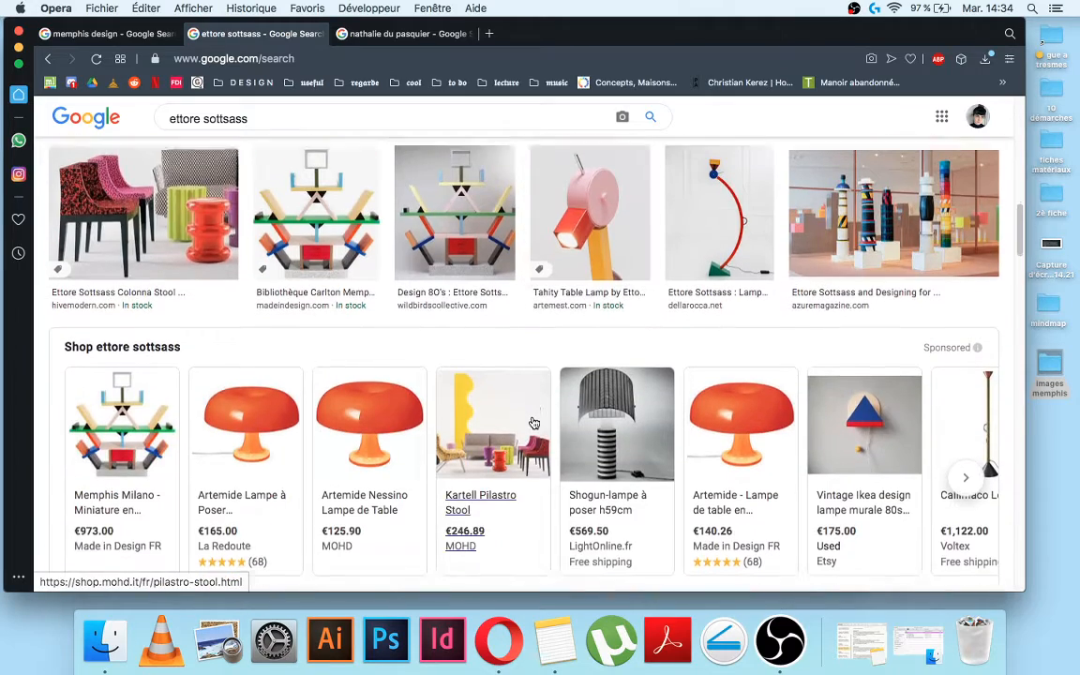
{"action": "scroll", "coordinate": [534, 424], "scroll_direction": "down", "scroll_amount": 9}
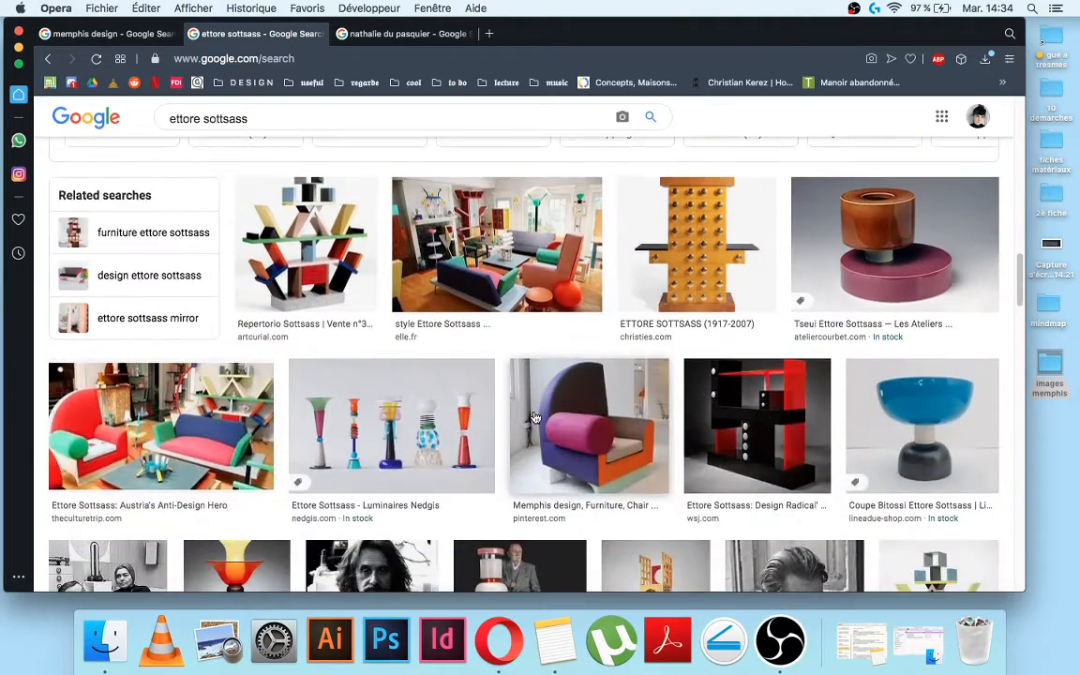
{"action": "scroll", "coordinate": [534, 418], "scroll_direction": "down", "scroll_amount": 2}
{"action": "scroll", "coordinate": [536, 414], "scroll_direction": "down", "scroll_amount": 3}
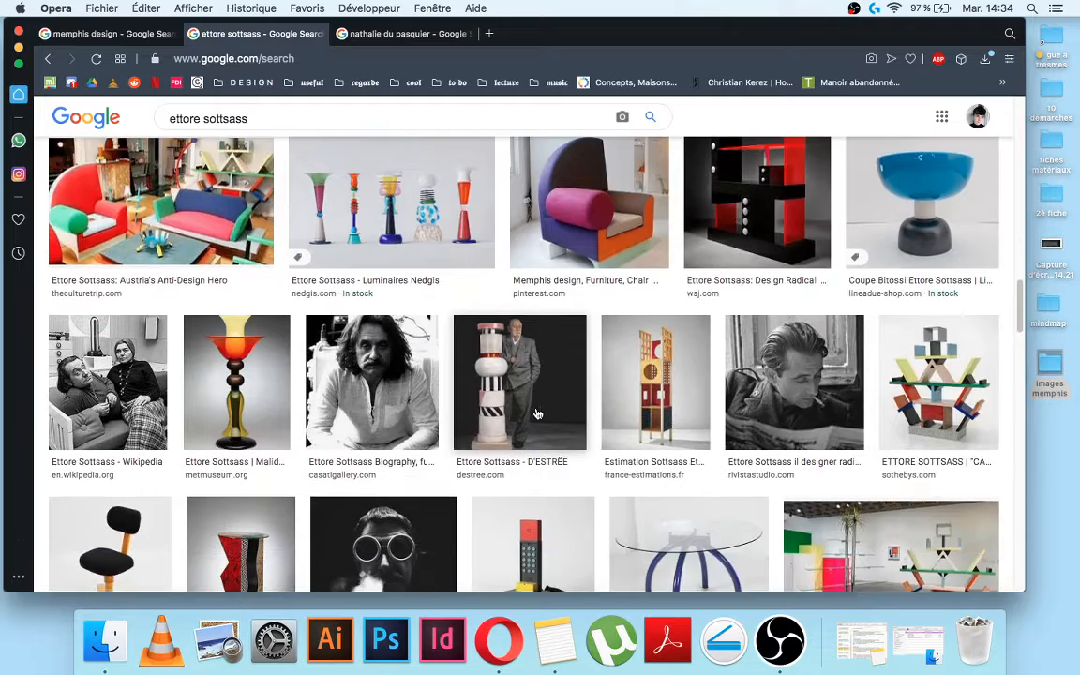
{"action": "scroll", "coordinate": [537, 414], "scroll_direction": "down", "scroll_amount": 3}
Preview the "Ivory" table from the Metropolitan Museum of Art and look through more Ettore Sottsass pieces
{"action": "left_click", "coordinate": [199, 380]}
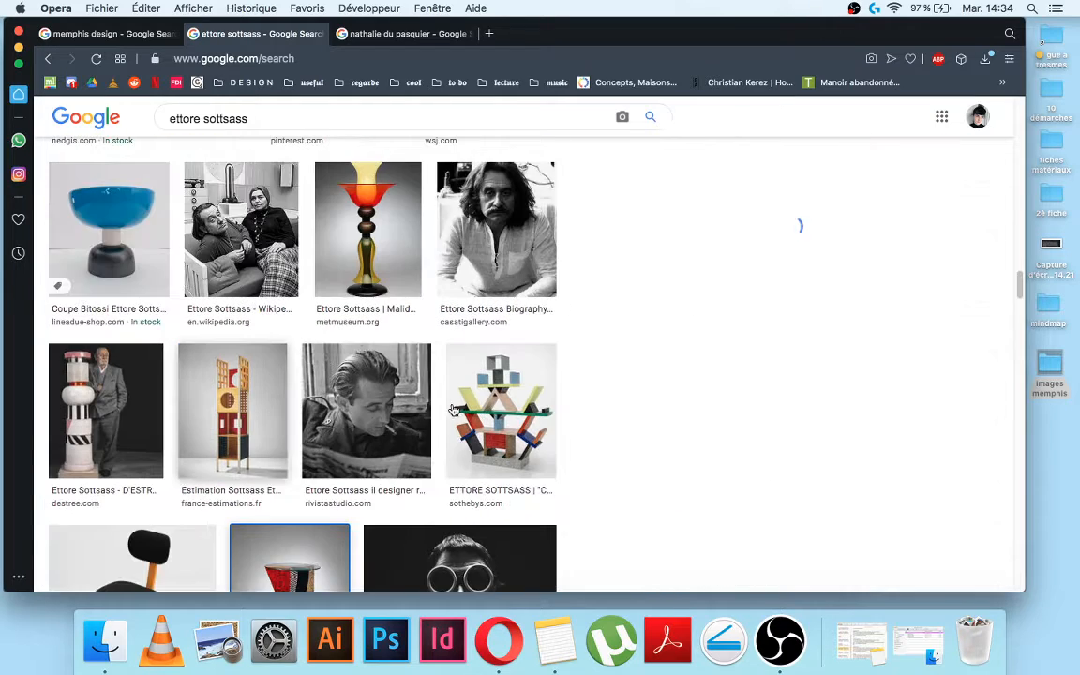
{"action": "scroll", "coordinate": [441, 378], "scroll_direction": "down", "scroll_amount": 2}
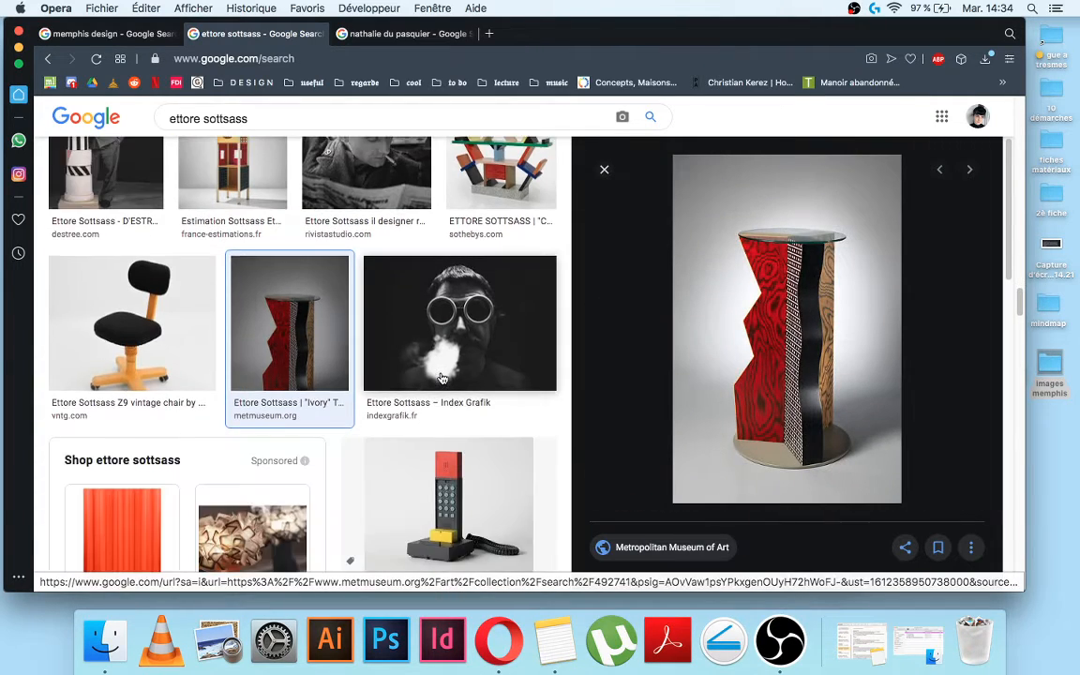
{"action": "scroll", "coordinate": [442, 378], "scroll_direction": "down", "scroll_amount": 12}
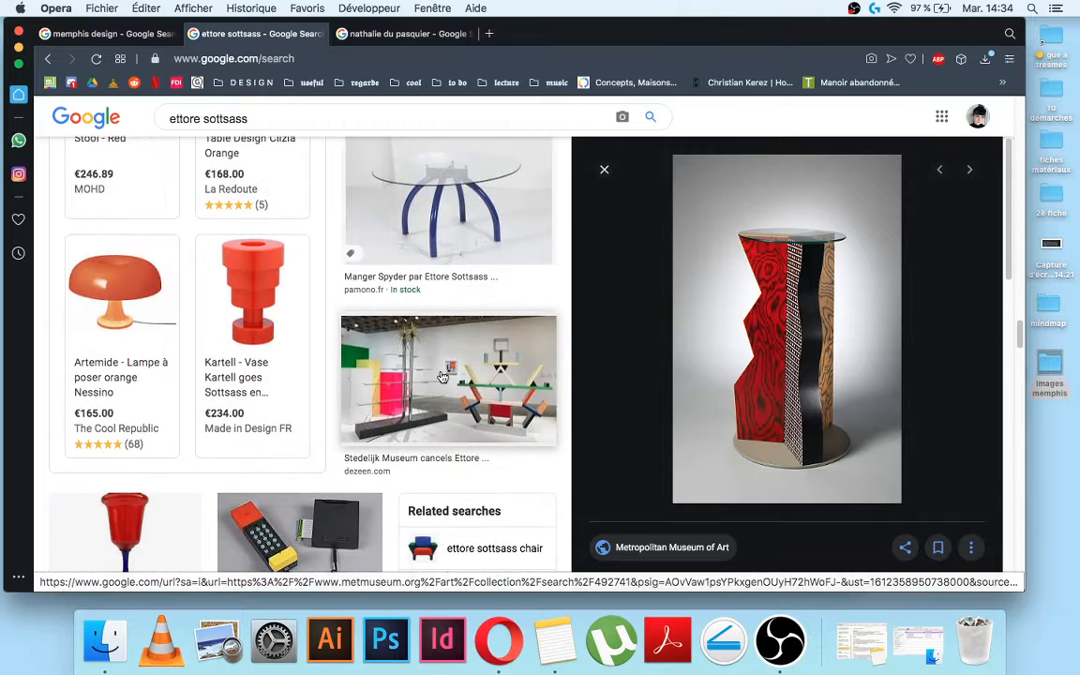
{"action": "scroll", "coordinate": [441, 378], "scroll_direction": "down", "scroll_amount": 13}
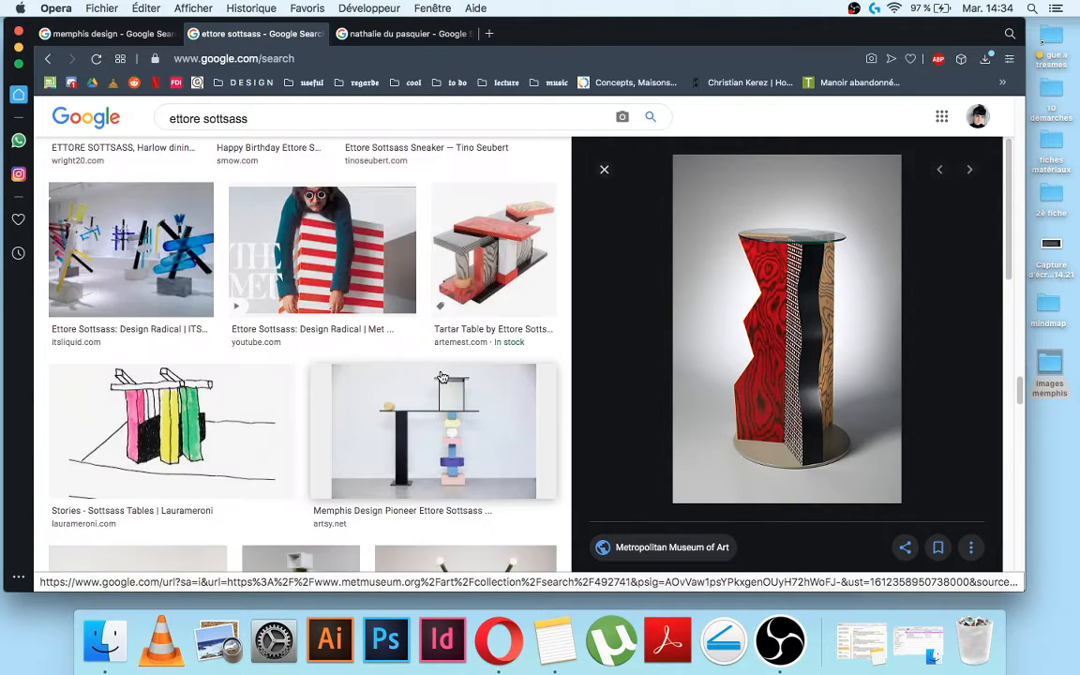
{"action": "scroll", "coordinate": [441, 378], "scroll_direction": "down", "scroll_amount": 20}
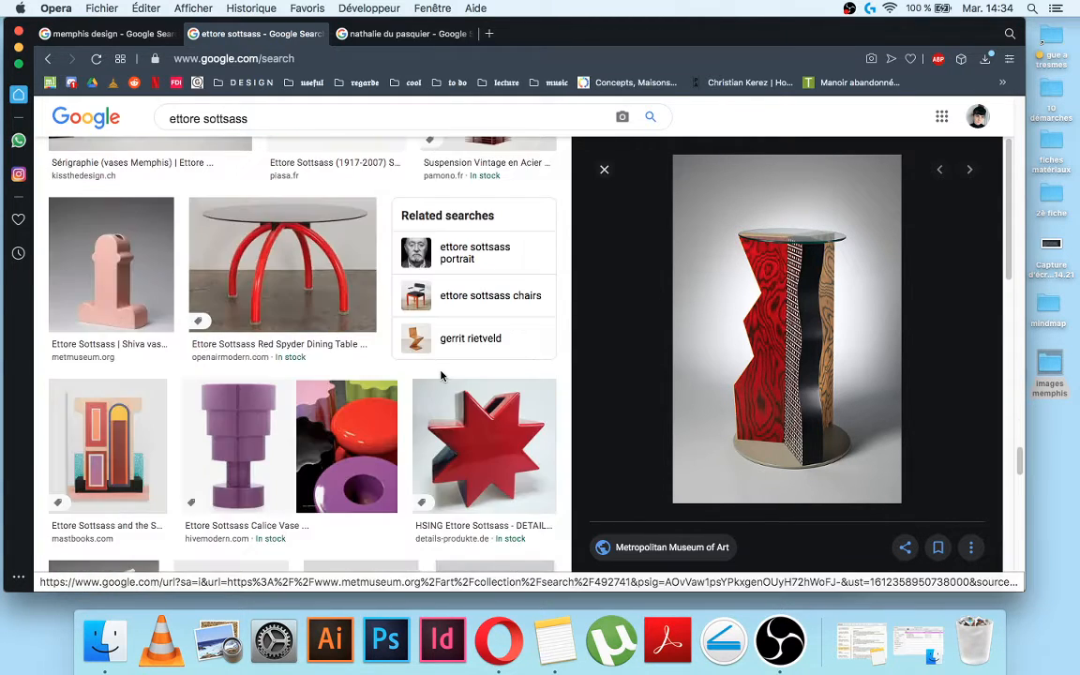
{"action": "scroll", "coordinate": [169, 425], "scroll_direction": "down", "scroll_amount": 4}
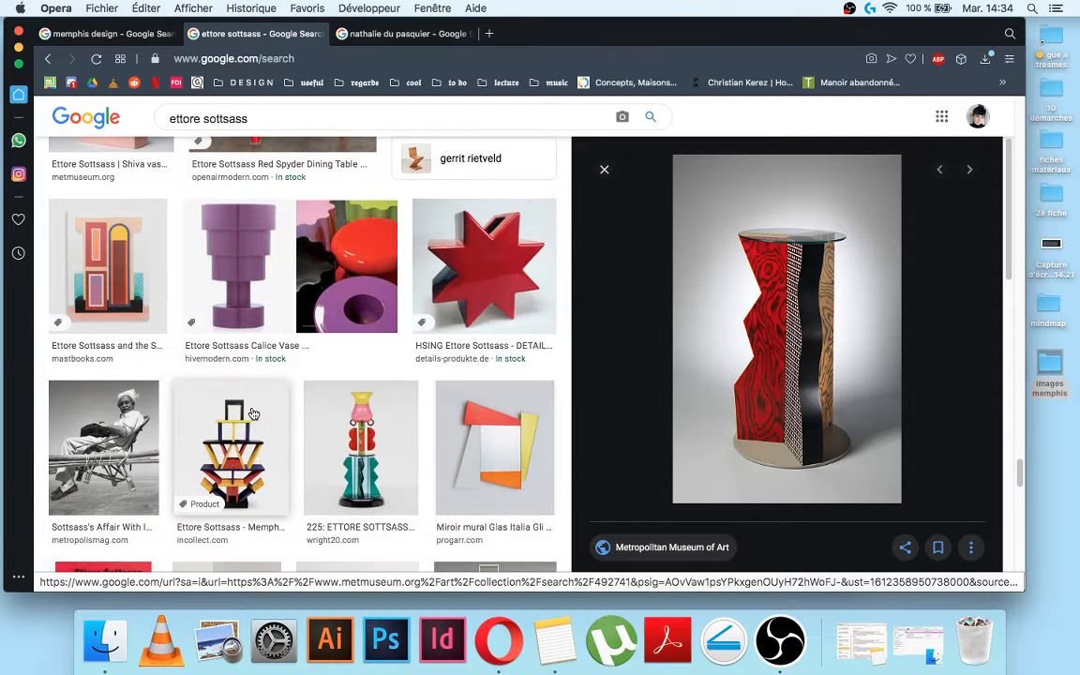
Preview the multicoloured Sottsass vase from Wright Auction and the orange-and-yellow striped piece from Phillips
{"action": "scroll", "coordinate": [252, 414], "scroll_direction": "down", "scroll_amount": 3}
{"action": "left_click", "coordinate": [361, 285]}
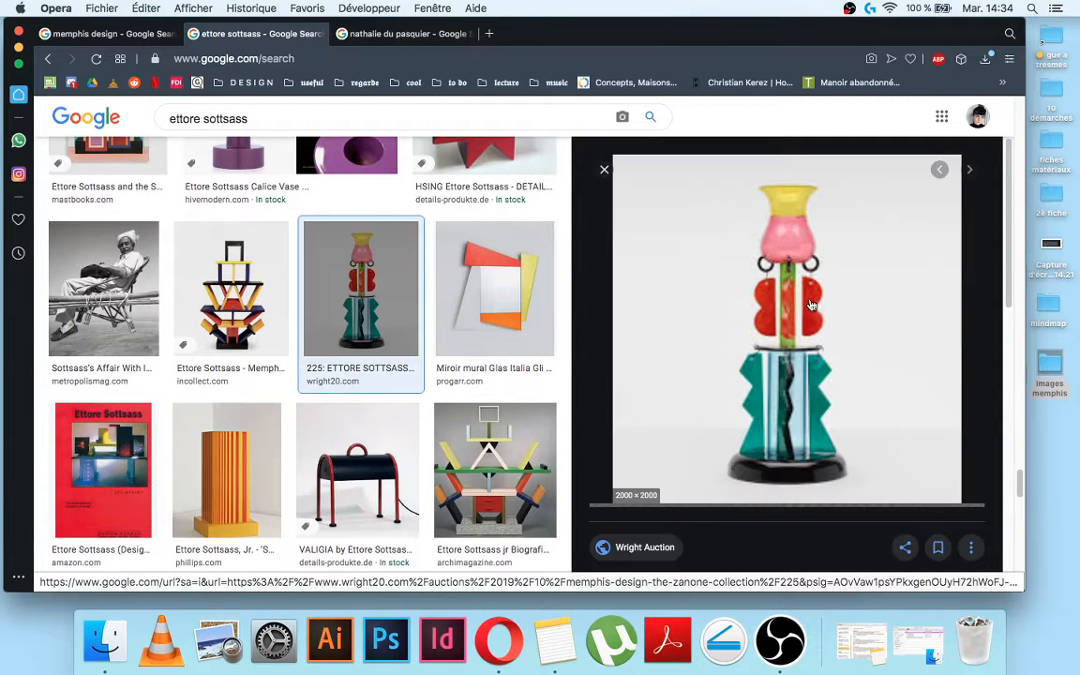
{"action": "left_click", "coordinate": [206, 483]}
{"action": "scroll", "coordinate": [381, 319], "scroll_direction": "down", "scroll_amount": 7}
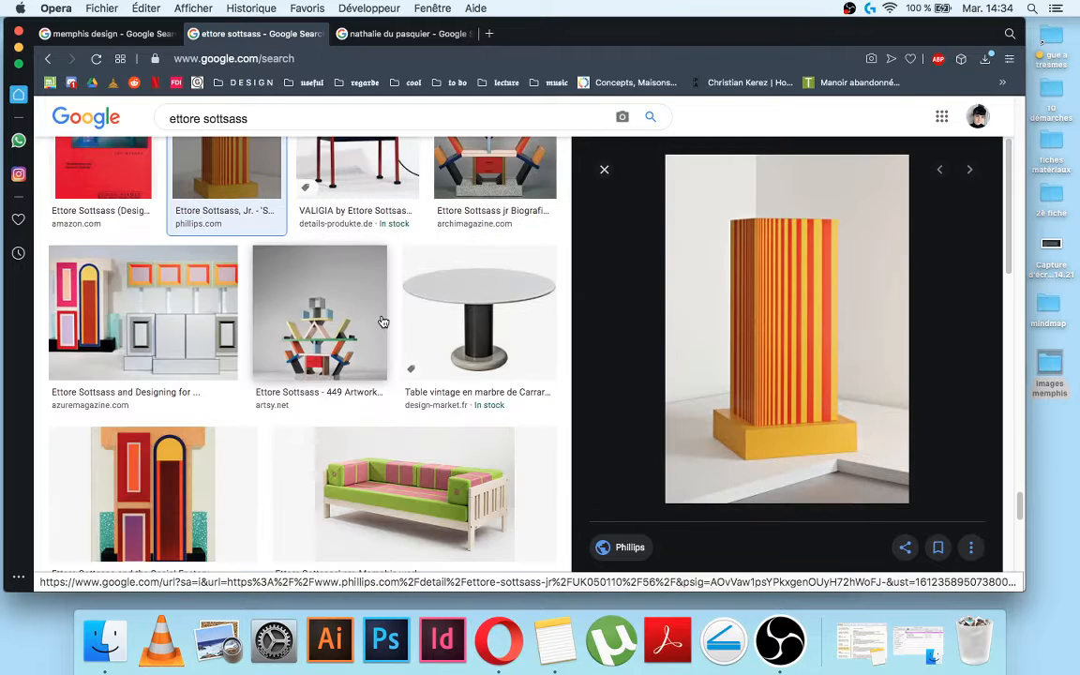
{"action": "scroll", "coordinate": [382, 321], "scroll_direction": "down", "scroll_amount": 5}
{"action": "scroll", "coordinate": [384, 309], "scroll_direction": "up", "scroll_amount": 10}
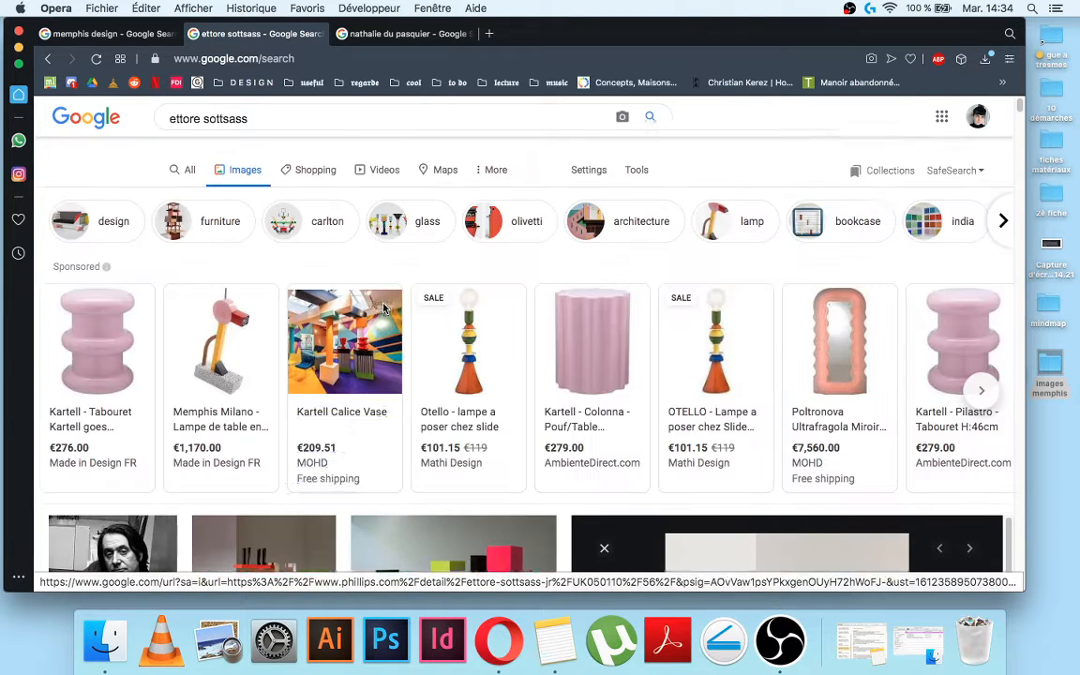
Examine the nathalie du pasquier image results for her patterns, paintings and rugs
{"action": "left_click", "coordinate": [400, 37]}
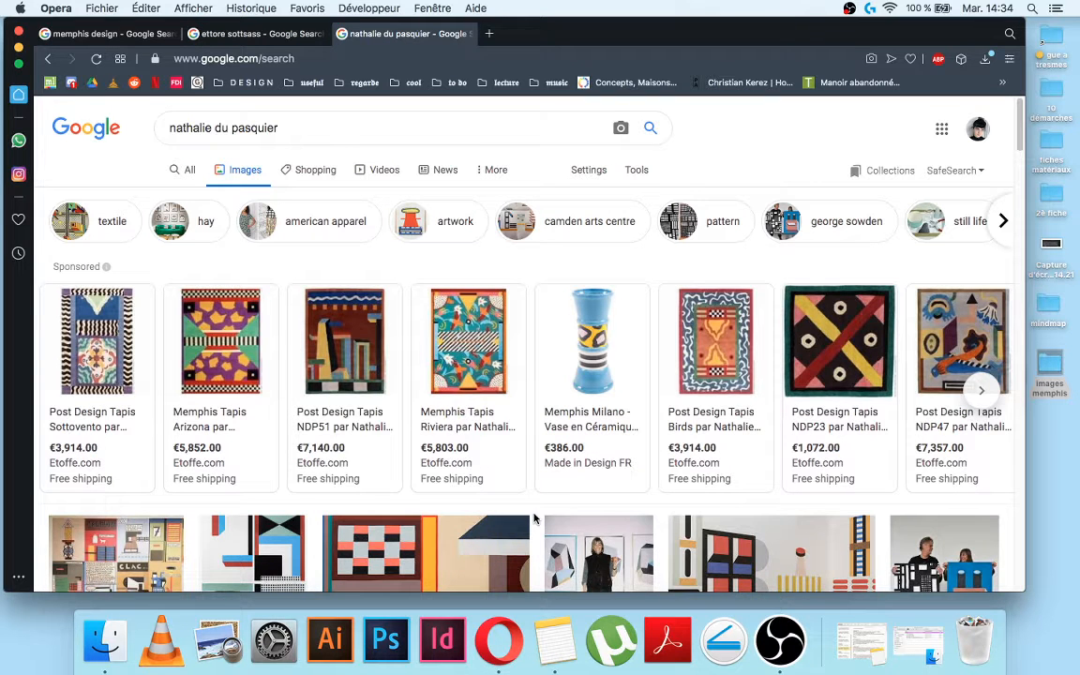
{"action": "scroll", "coordinate": [534, 518], "scroll_direction": "down", "scroll_amount": 3}
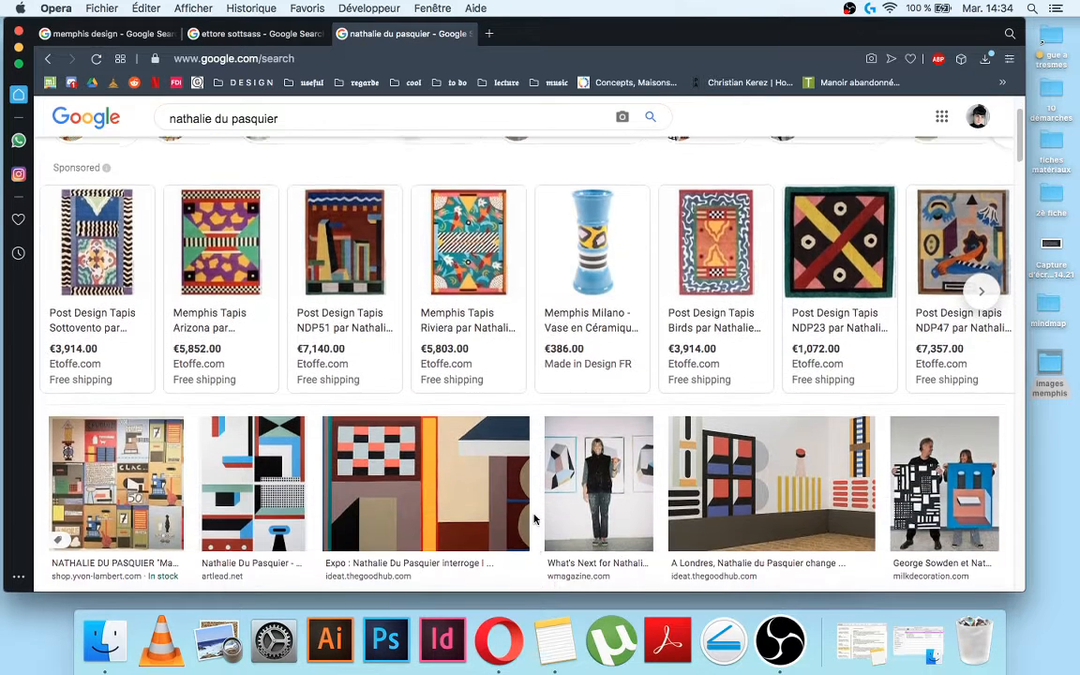
{"action": "scroll", "coordinate": [844, 345], "scroll_direction": "down", "scroll_amount": 3}
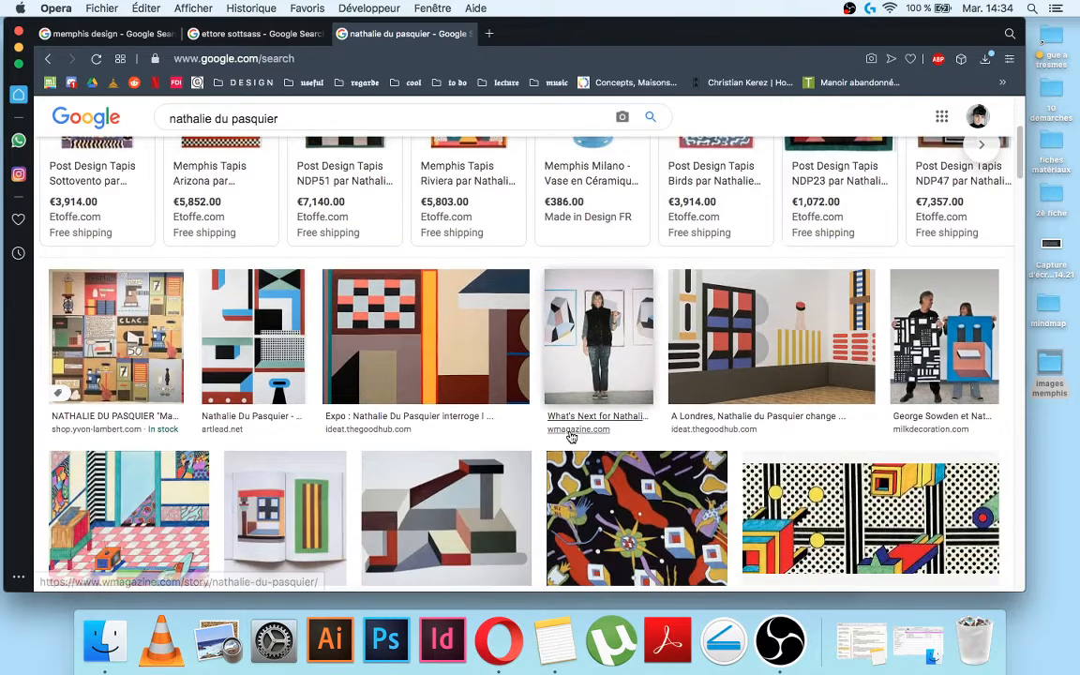
{"action": "scroll", "coordinate": [528, 440], "scroll_direction": "down", "scroll_amount": 2}
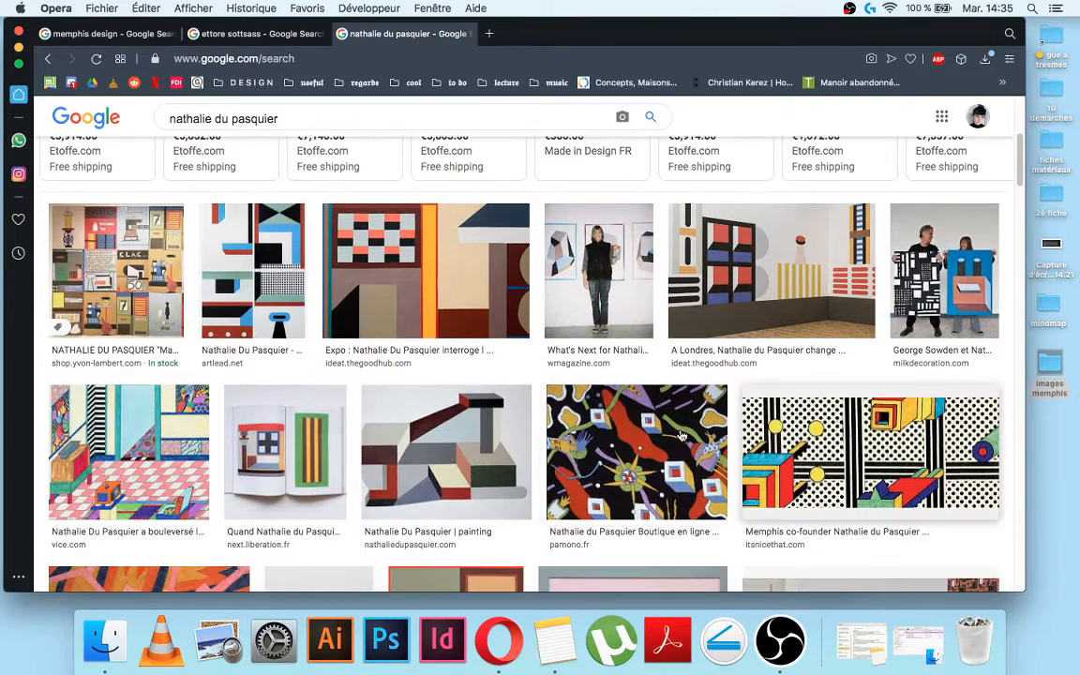
{"action": "scroll", "coordinate": [375, 408], "scroll_direction": "down", "scroll_amount": 3}
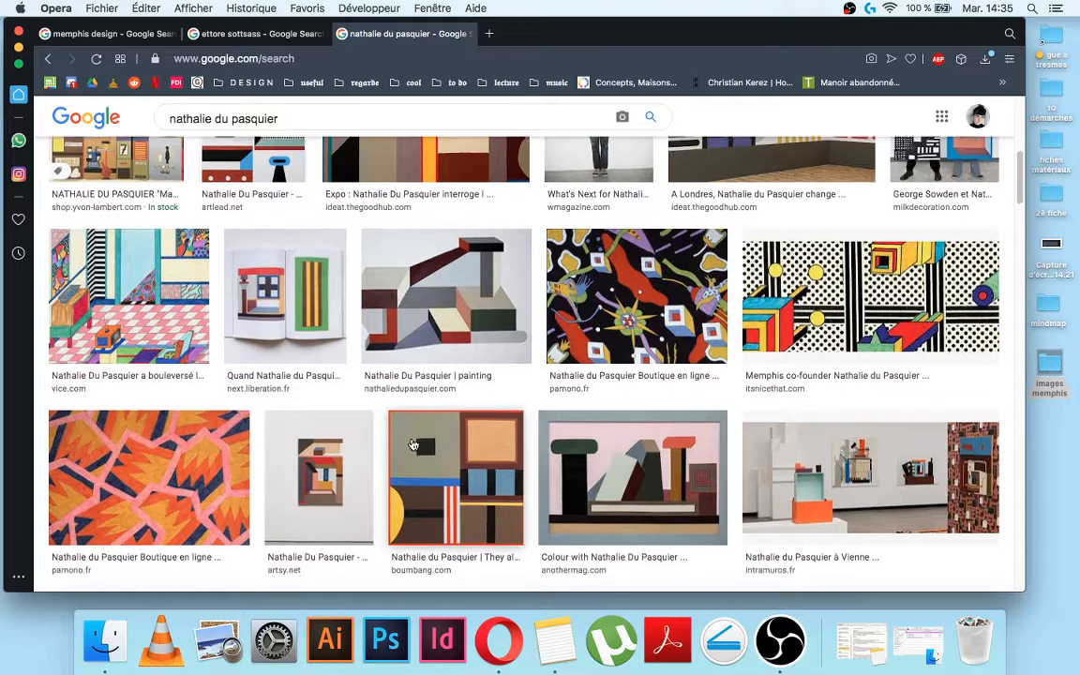
{"action": "scroll", "coordinate": [412, 444], "scroll_direction": "down", "scroll_amount": 5}
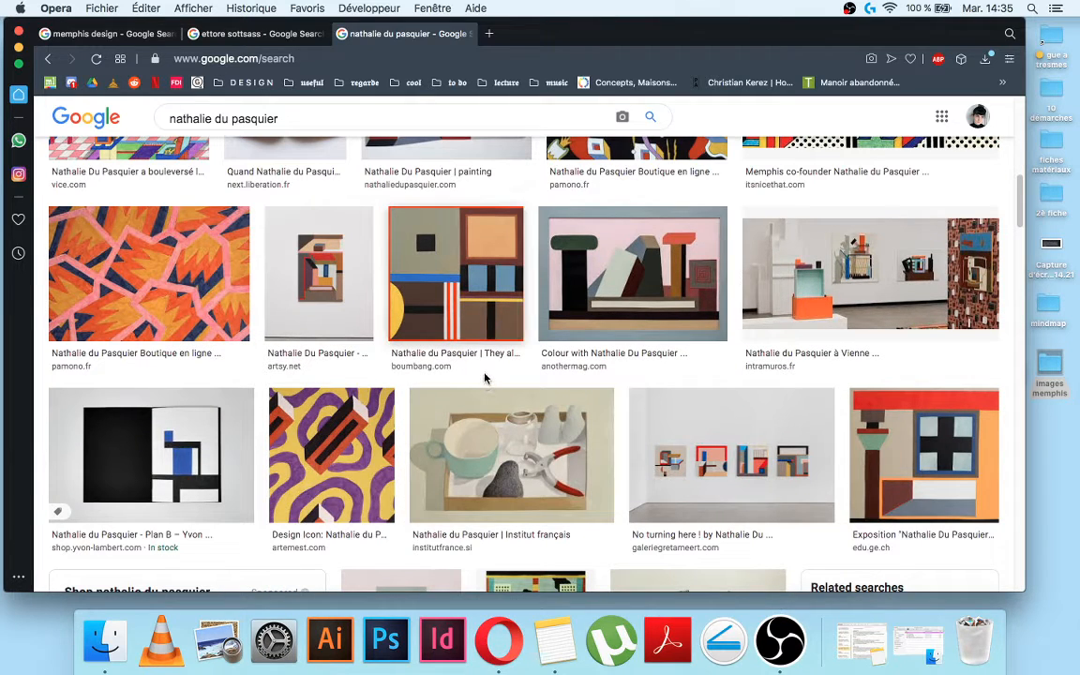
{"action": "scroll", "coordinate": [484, 383], "scroll_direction": "down", "scroll_amount": 5}
{"action": "scroll", "coordinate": [486, 380], "scroll_direction": "up", "scroll_amount": 5}
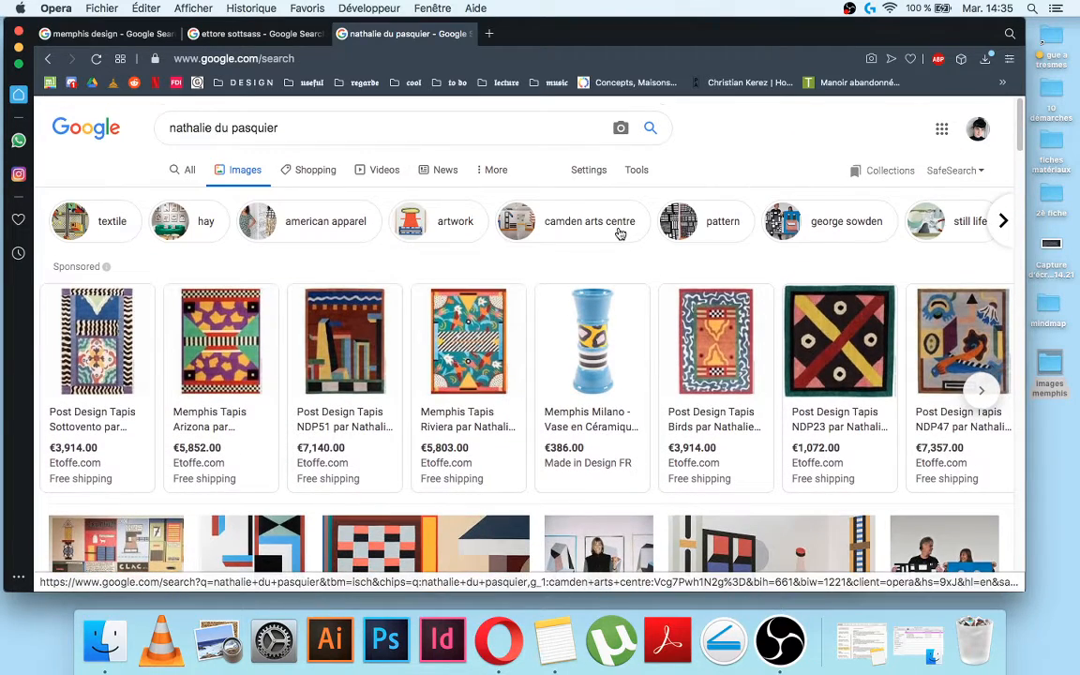
Filter the nathalie du pasquier image results to Large size and look through her paintings, exhibitions and textile patterns
{"action": "left_click", "coordinate": [635, 180]}
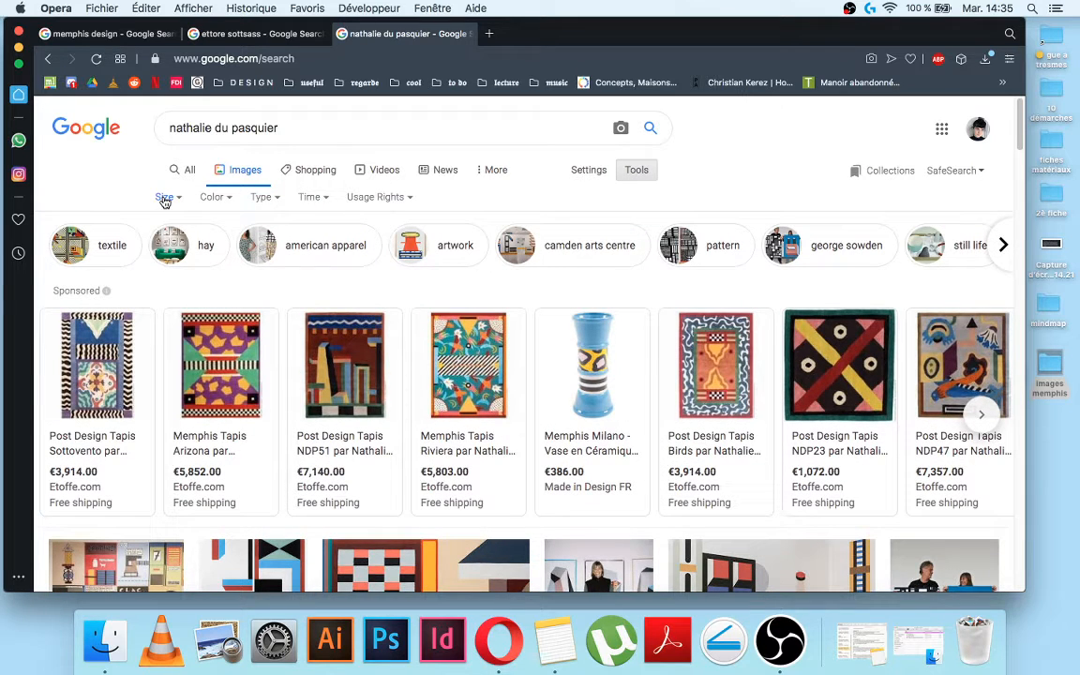
{"action": "left_click", "coordinate": [164, 197]}
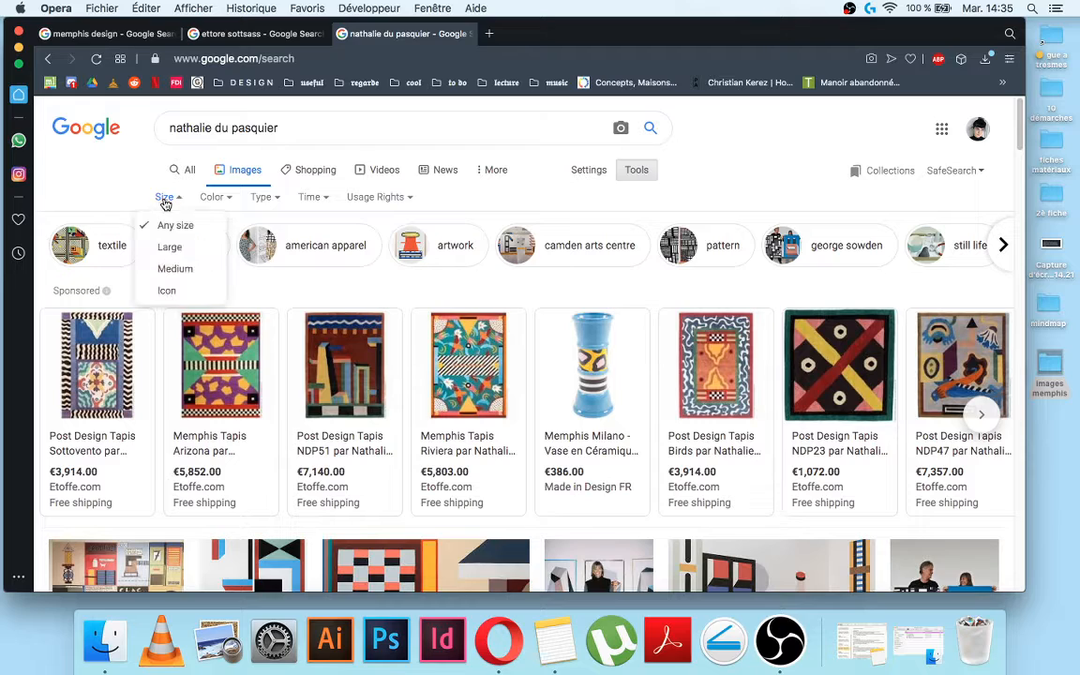
{"action": "left_click", "coordinate": [173, 247]}
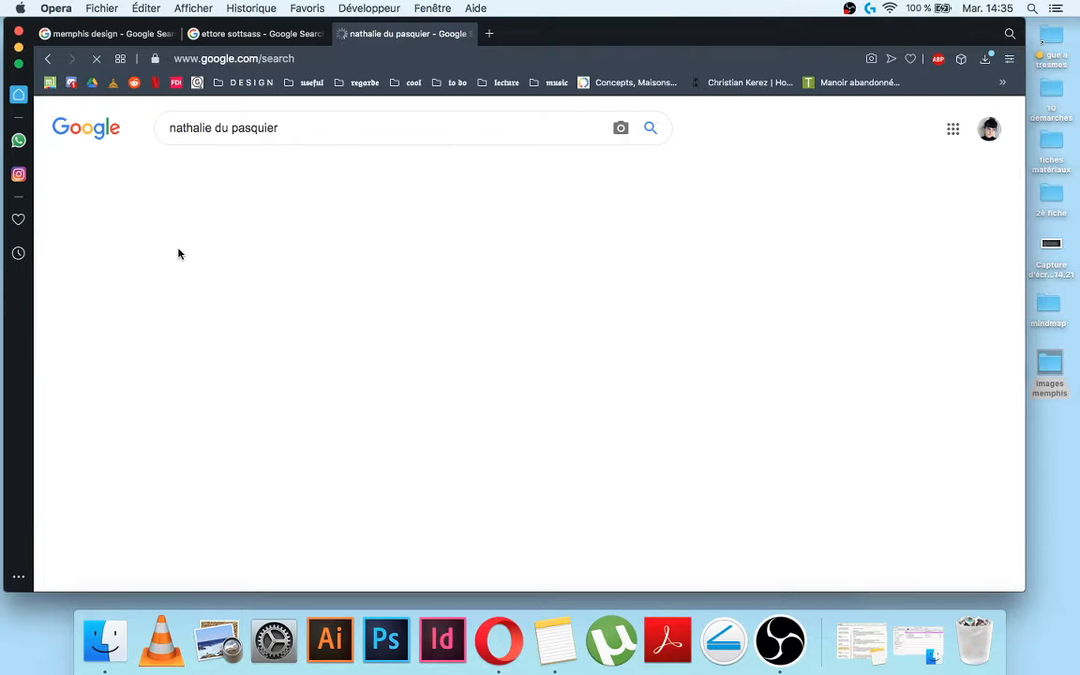
{"action": "scroll", "coordinate": [387, 359], "scroll_direction": "down", "scroll_amount": 1}
{"action": "scroll", "coordinate": [387, 359], "scroll_direction": "down", "scroll_amount": 8}
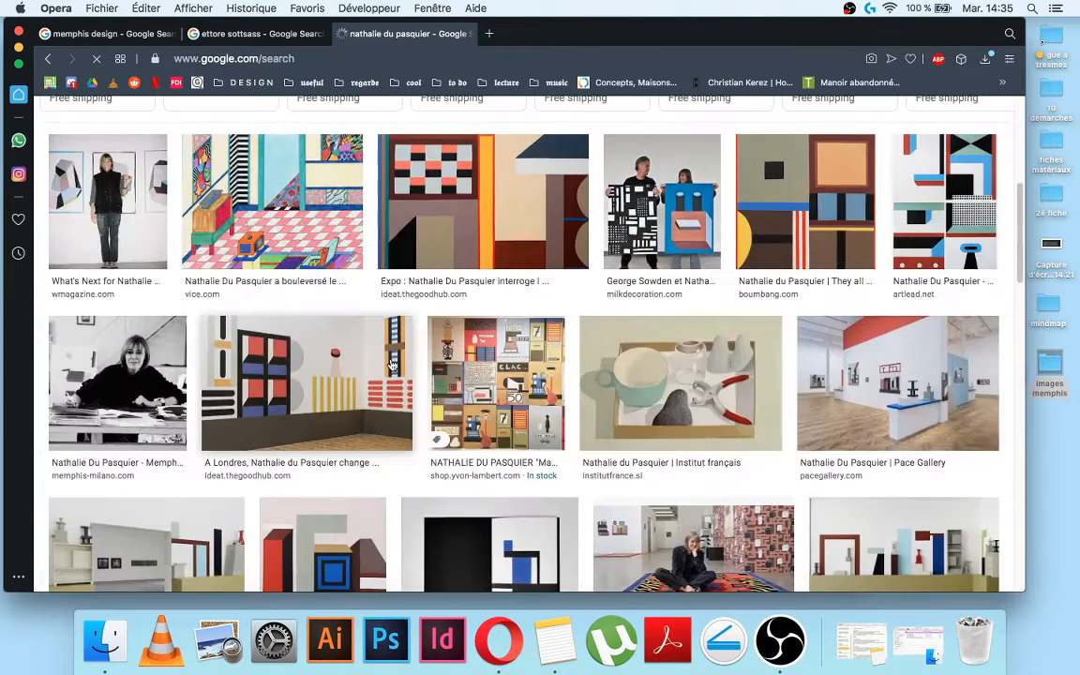
{"action": "scroll", "coordinate": [556, 383], "scroll_direction": "up", "scroll_amount": 5}
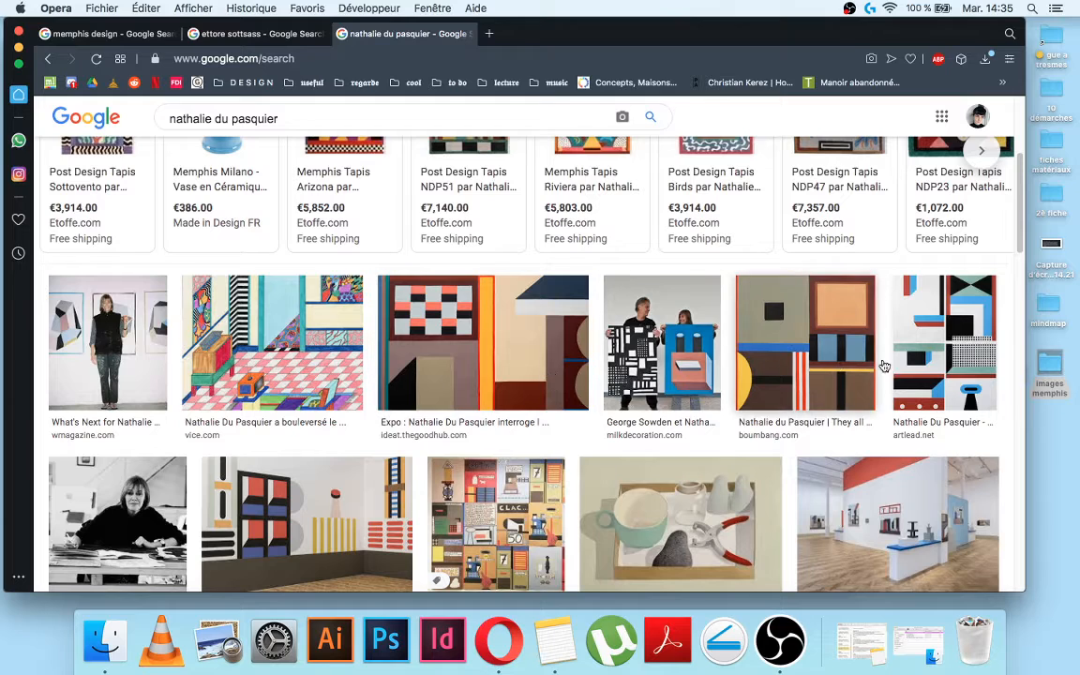
{"action": "scroll", "coordinate": [501, 436], "scroll_direction": "down", "scroll_amount": 3}
{"action": "scroll", "coordinate": [662, 422], "scroll_direction": "down", "scroll_amount": 6}
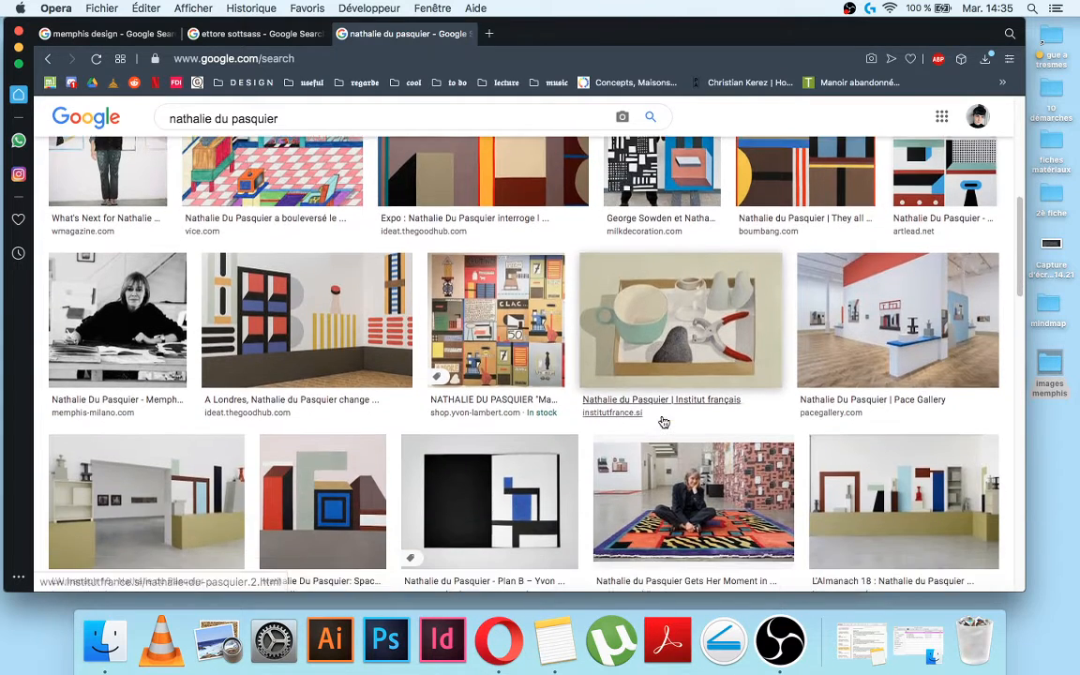
{"action": "scroll", "coordinate": [662, 422], "scroll_direction": "down", "scroll_amount": 8}
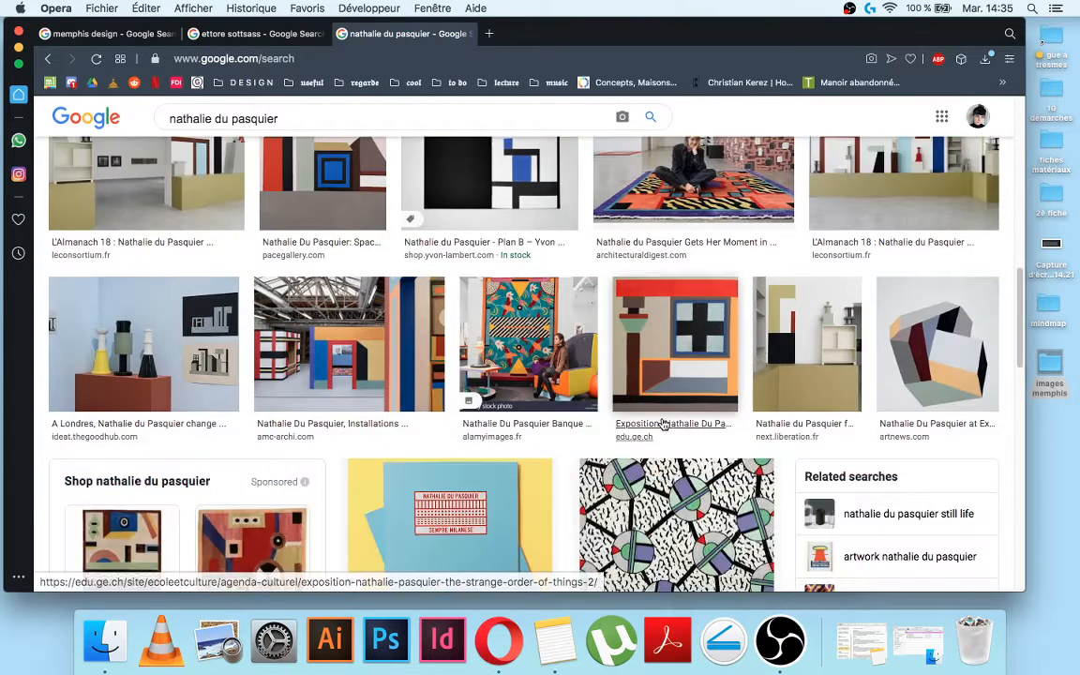
{"action": "scroll", "coordinate": [562, 422], "scroll_direction": "down", "scroll_amount": 4}
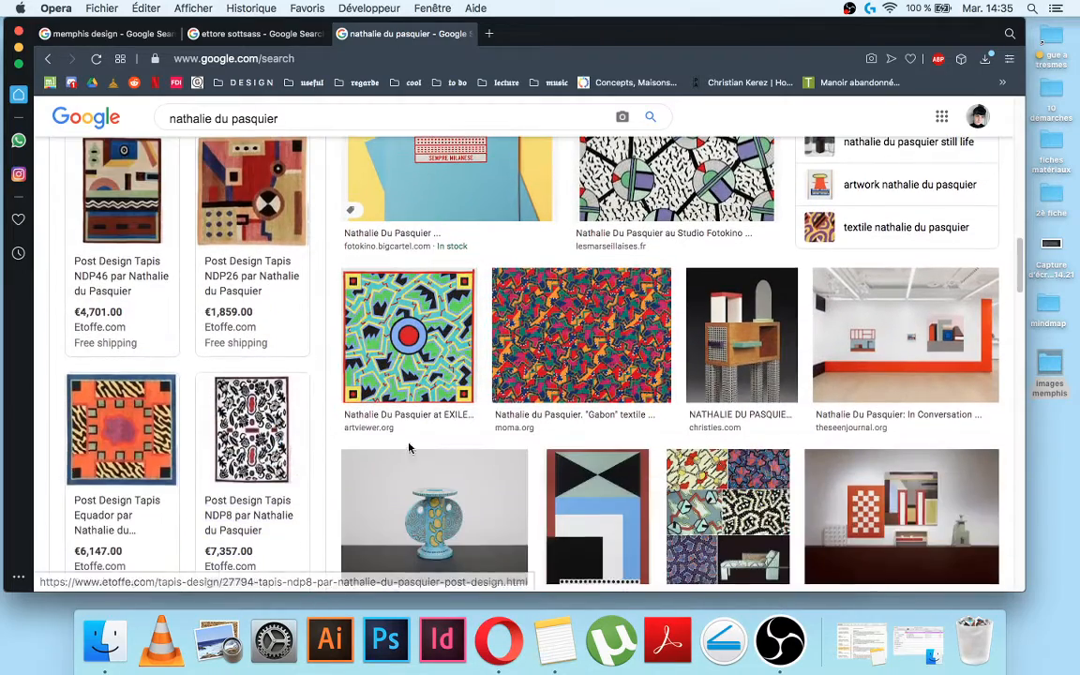
{"action": "scroll", "coordinate": [281, 422], "scroll_direction": "down", "scroll_amount": 2}
{"action": "scroll", "coordinate": [188, 328], "scroll_direction": "up", "scroll_amount": 20}
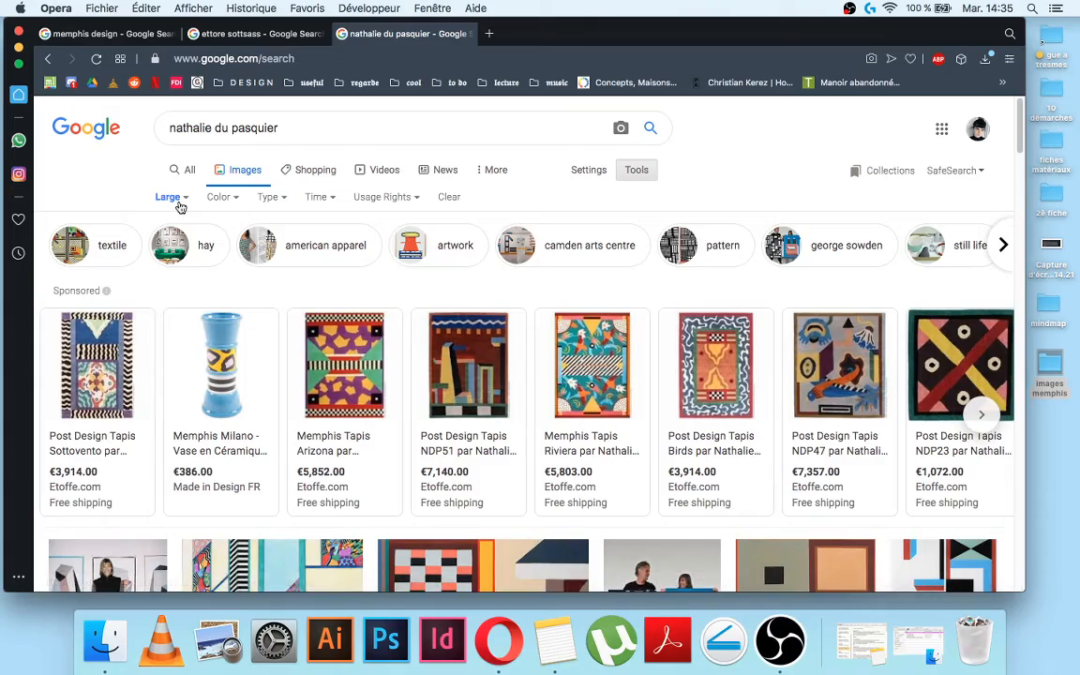
Change the image size filter to Medium and look through the resulting Nathalie du Pasquier patterns and paintings
{"action": "left_click", "coordinate": [175, 199]}
{"action": "left_click", "coordinate": [185, 268]}
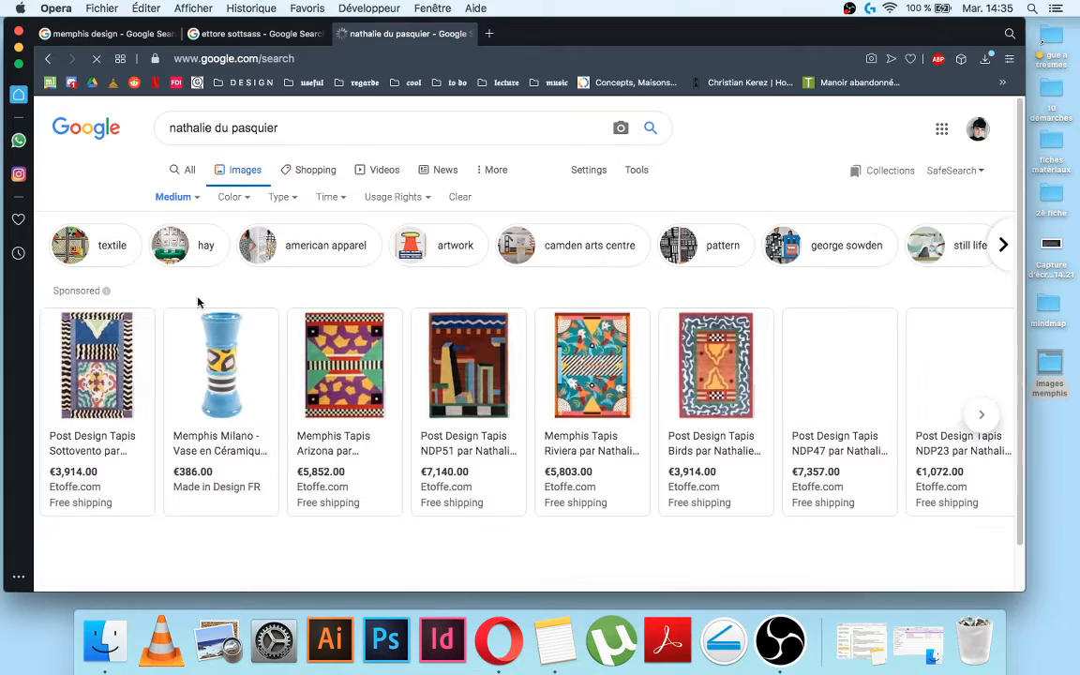
{"action": "scroll", "coordinate": [199, 307], "scroll_direction": "down", "scroll_amount": 10}
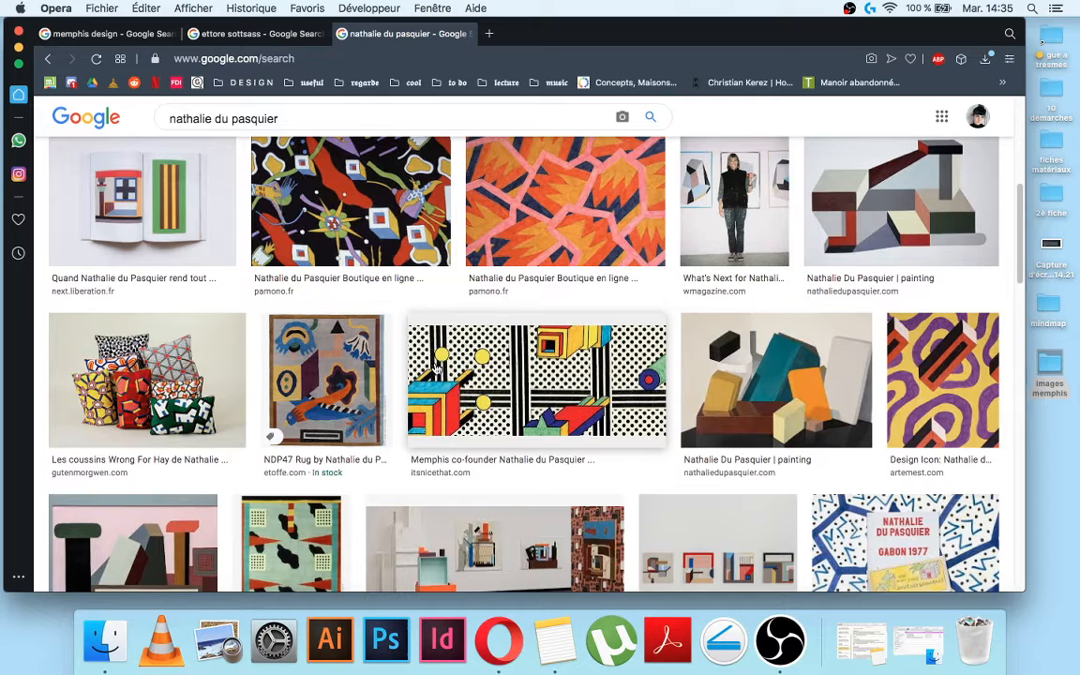
{"action": "scroll", "coordinate": [437, 368], "scroll_direction": "up", "scroll_amount": 5}
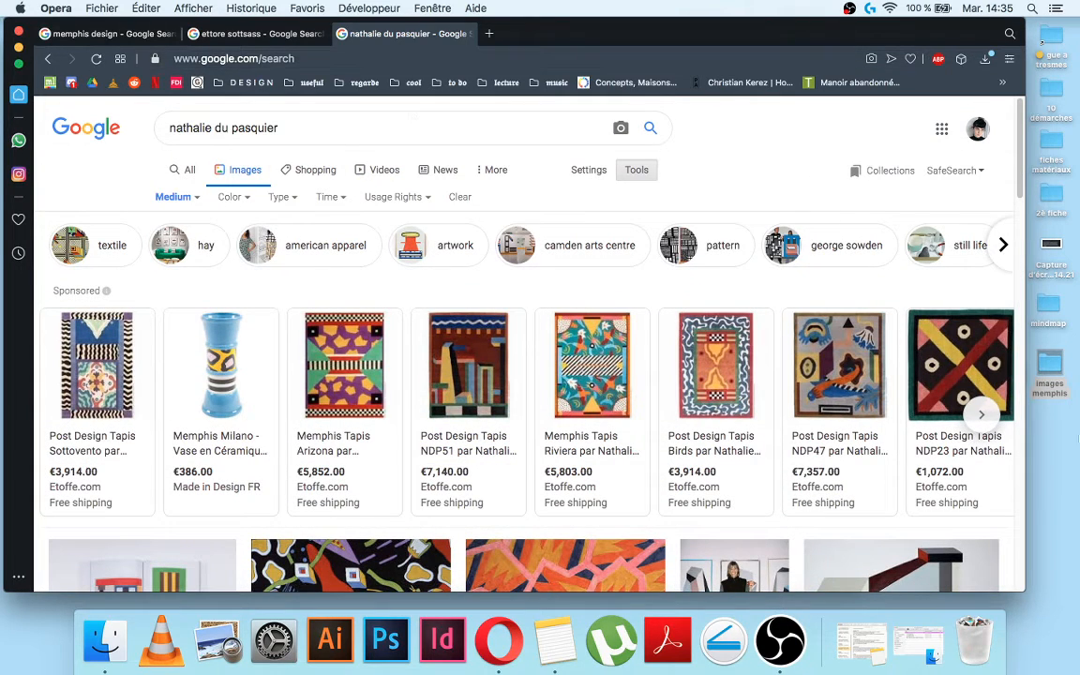
Open the images memphis folder on the desktop and select all the saved image files in it
{"action": "double_click", "coordinate": [1048, 365]}
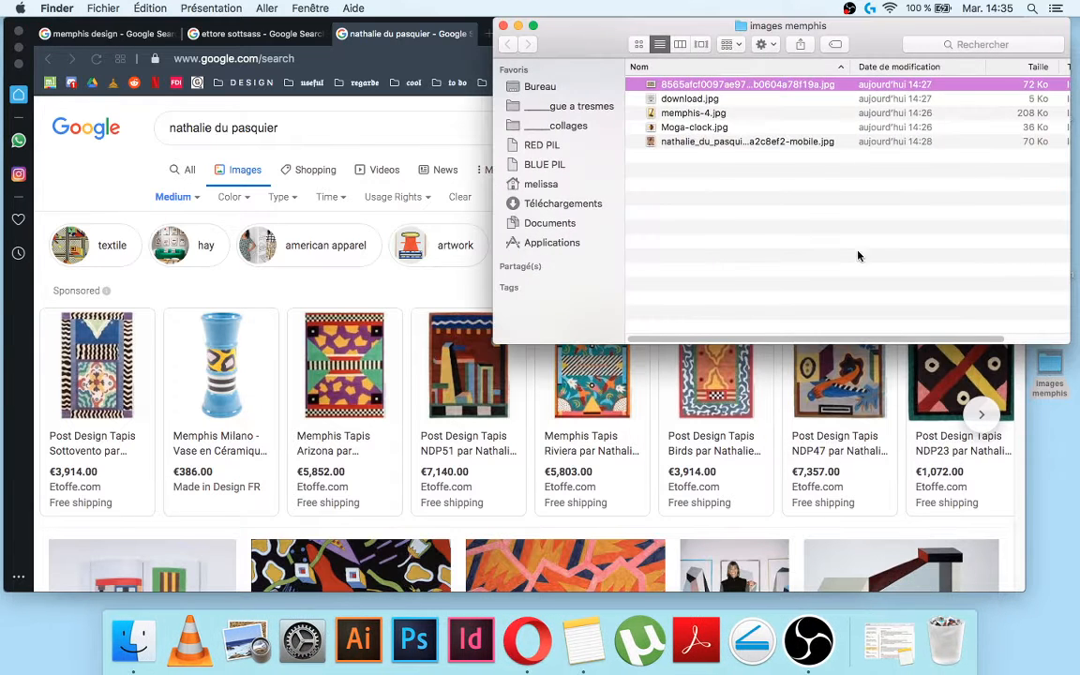
{"action": "left_click_drag", "start_coordinate": [718, 184], "coordinate": [735, 79]}
{"action": "left_click_drag", "start_coordinate": [656, 26], "coordinate": [698, 26]}
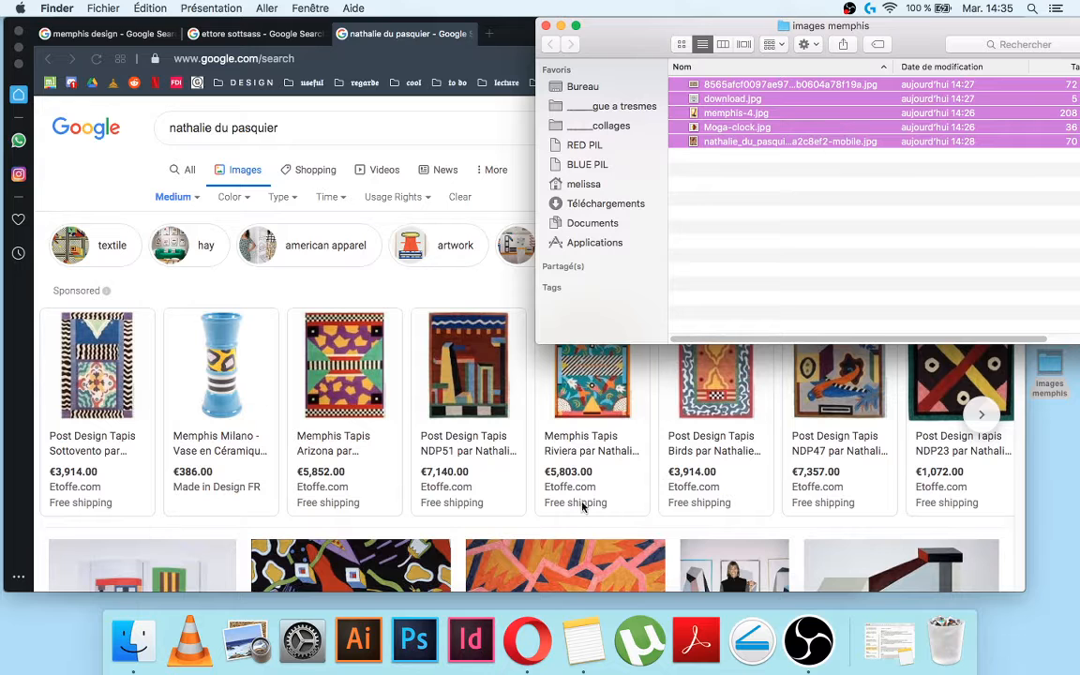
Switch to Photoshop and close the Montage timeline panel to free up the workspace
{"action": "left_click", "coordinate": [415, 640]}
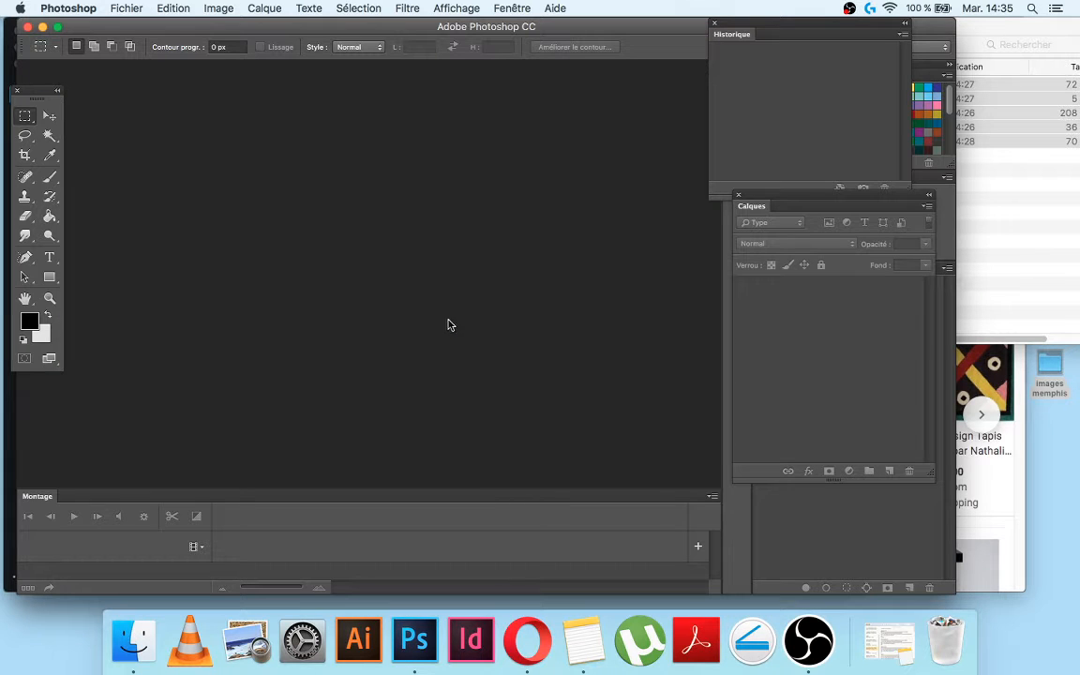
{"action": "left_click", "coordinate": [711, 497]}
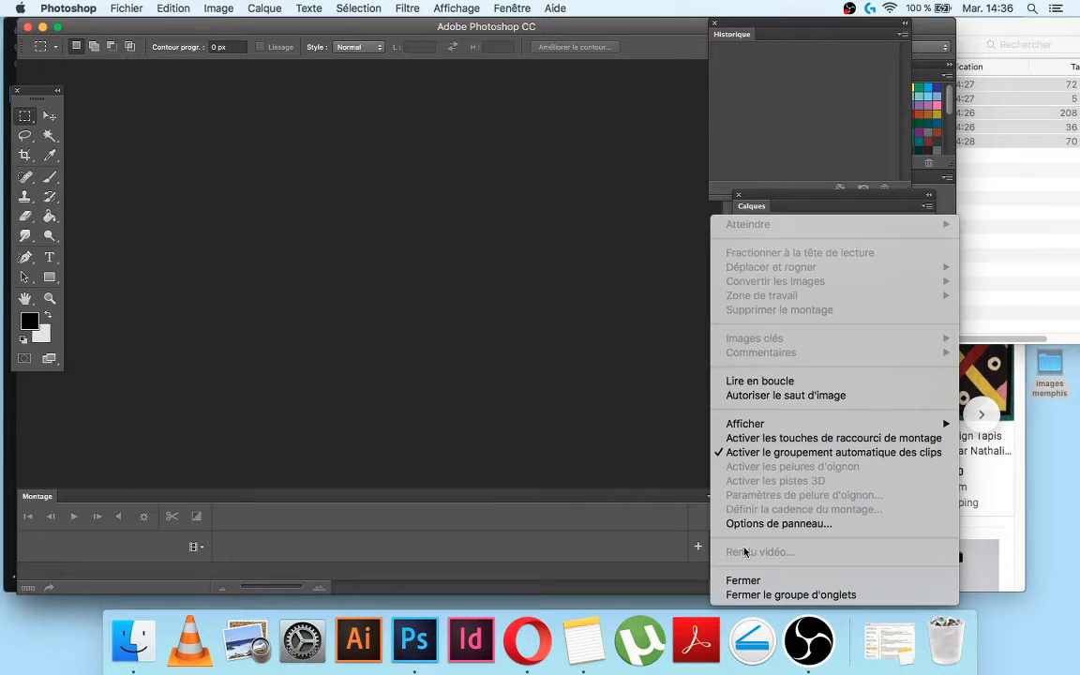
{"action": "left_click", "coordinate": [745, 581]}
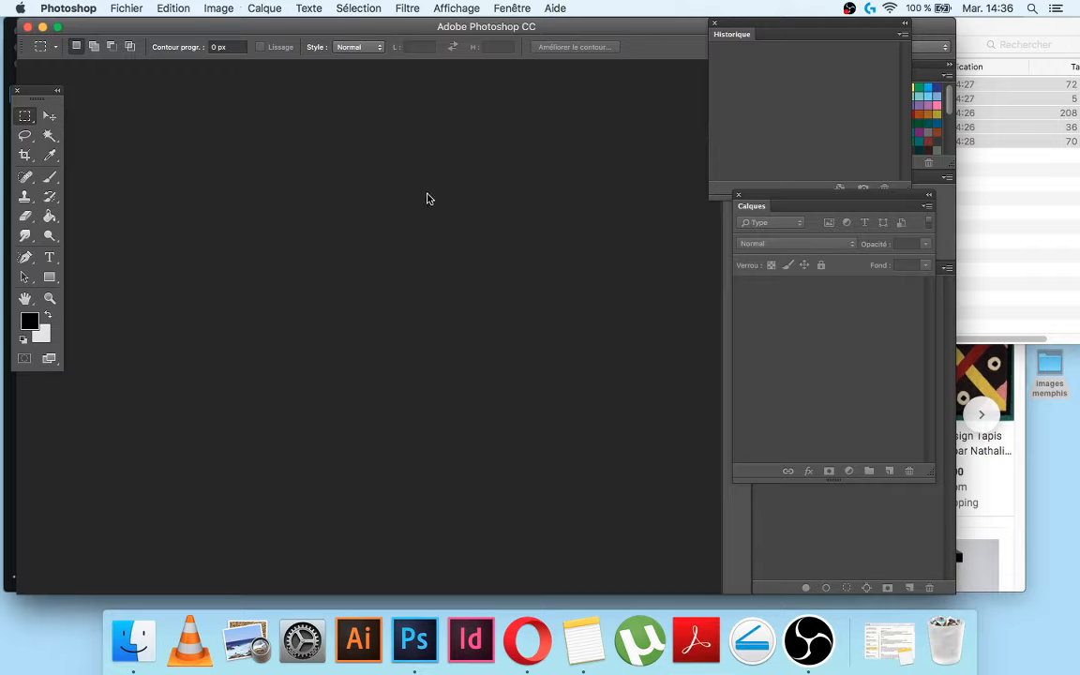
Create a new 600 x 600 pixel RGB document at 72 pixels per inch, starting from the Web preset
{"action": "left_click", "coordinate": [129, 7]}
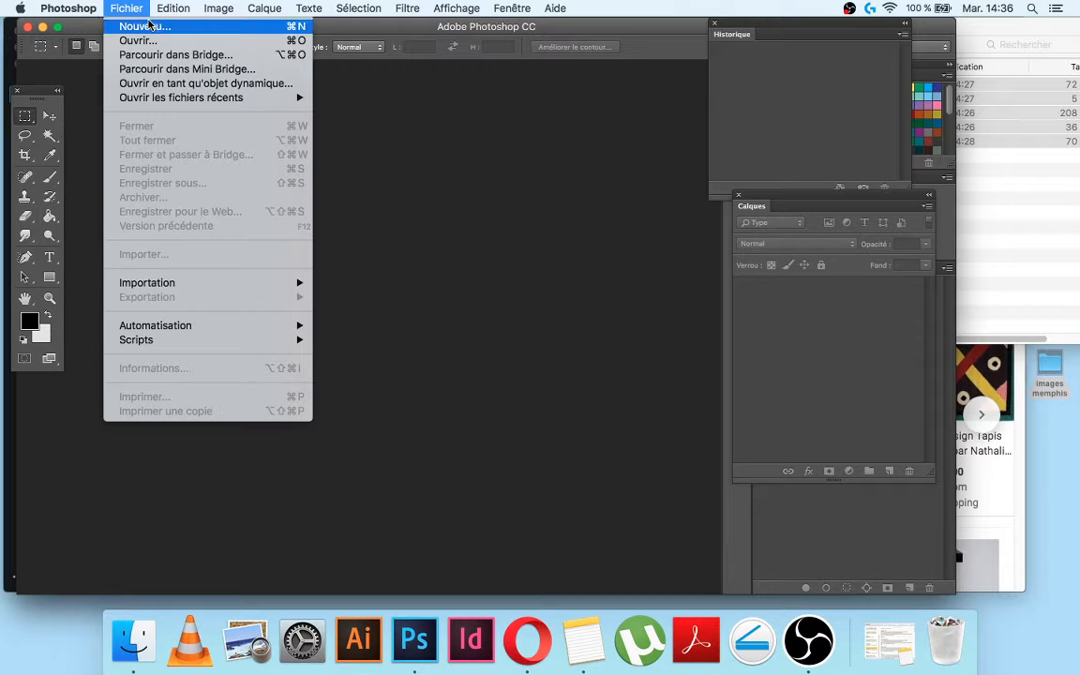
{"action": "left_click", "coordinate": [150, 26]}
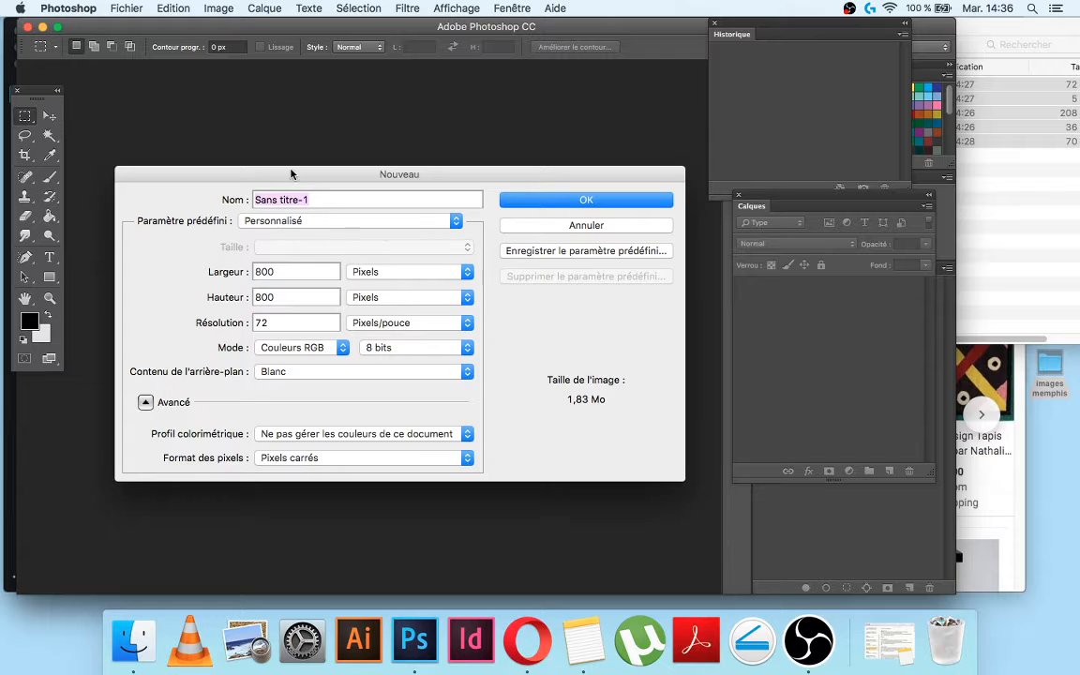
{"action": "left_click_drag", "start_coordinate": [291, 170], "coordinate": [365, 164]}
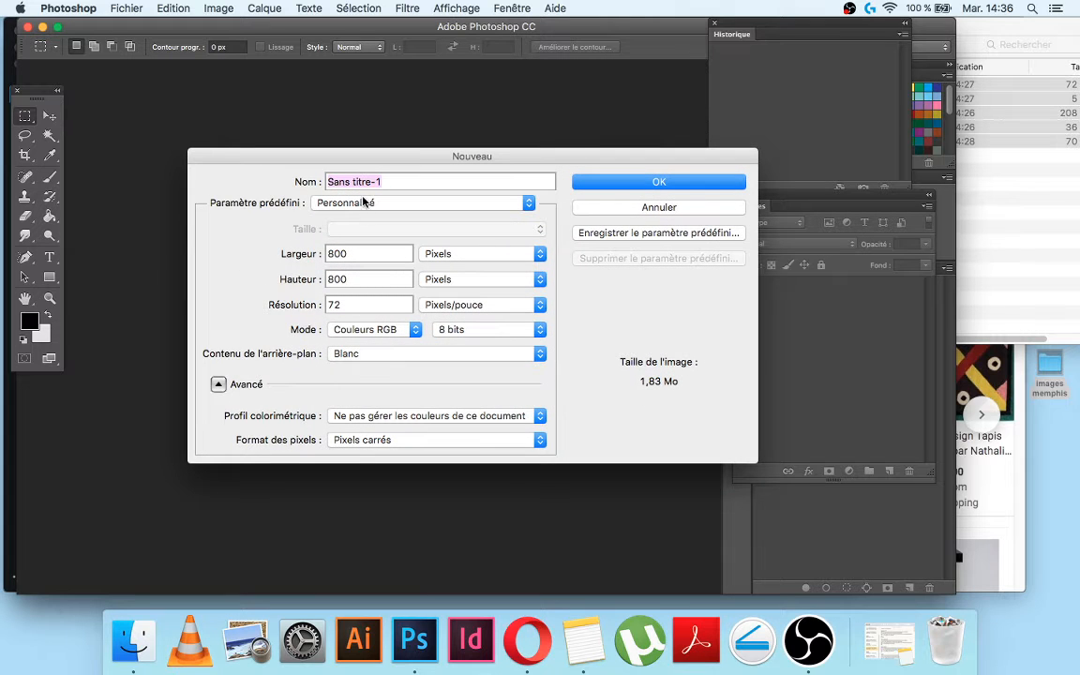
{"action": "left_click", "coordinate": [424, 256]}
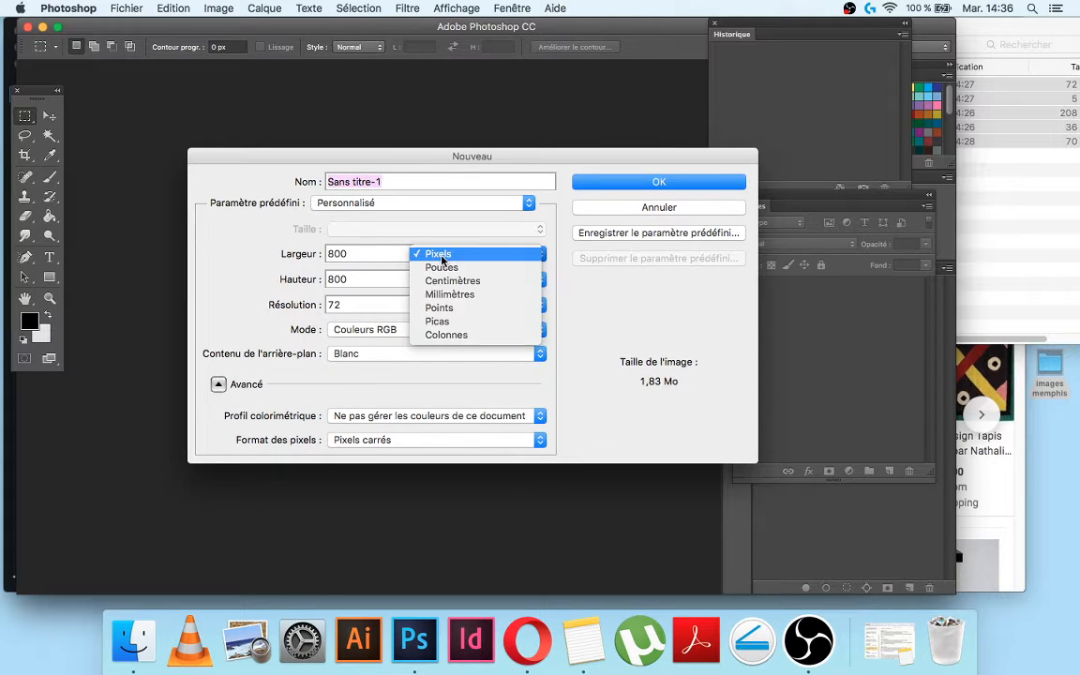
{"action": "left_click", "coordinate": [352, 202]}
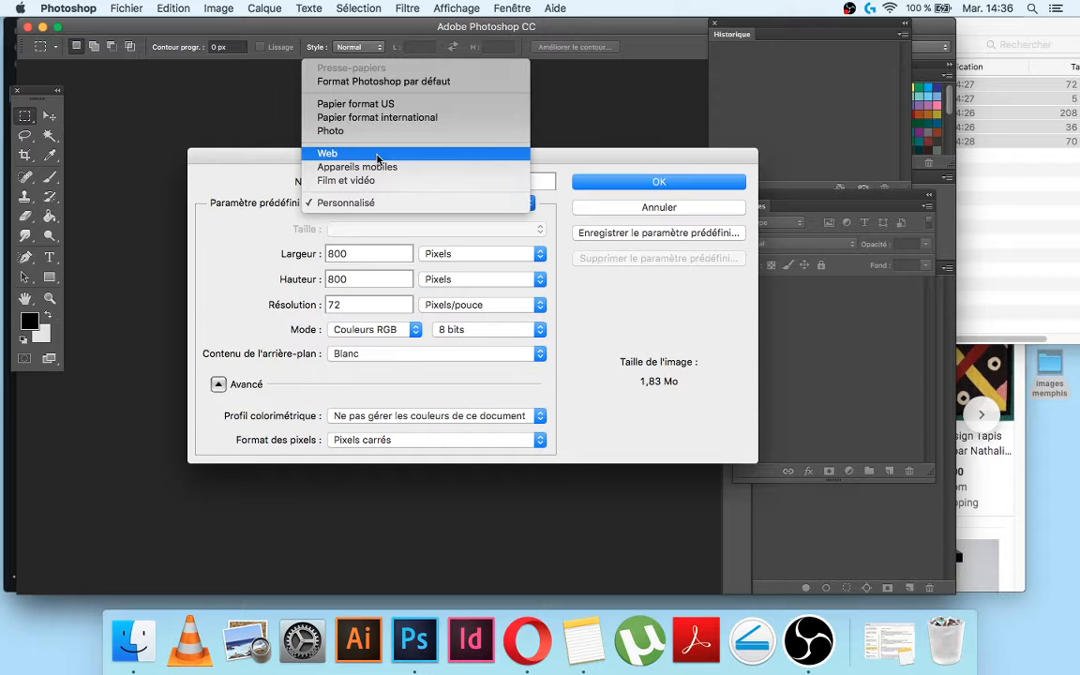
{"action": "left_click", "coordinate": [384, 155]}
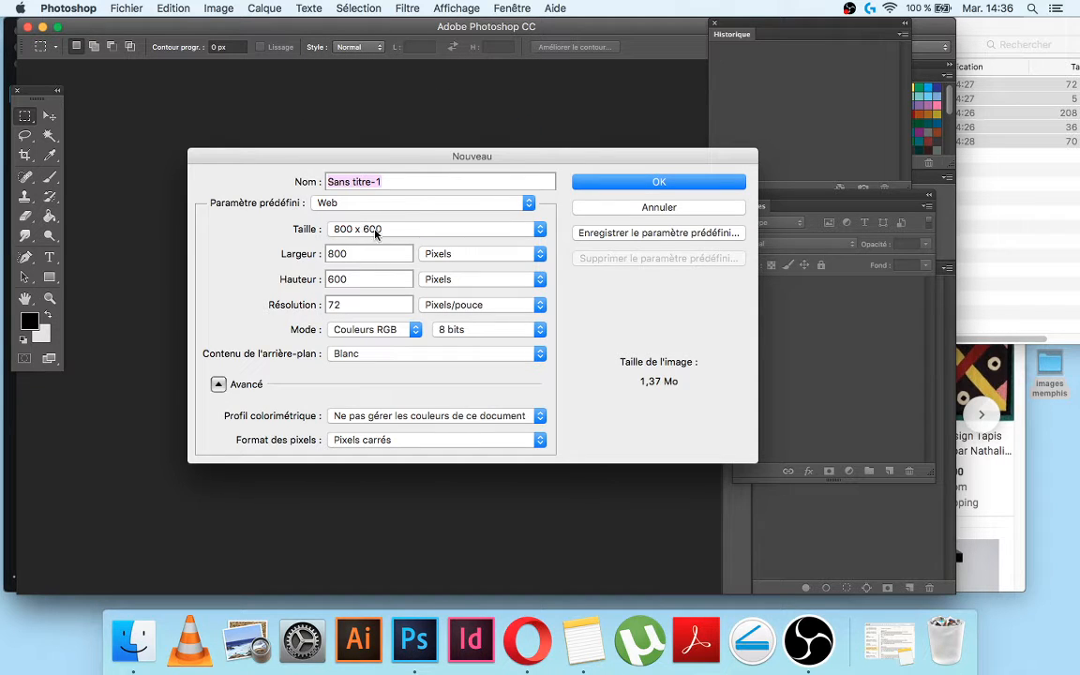
{"action": "left_click", "coordinate": [334, 253]}
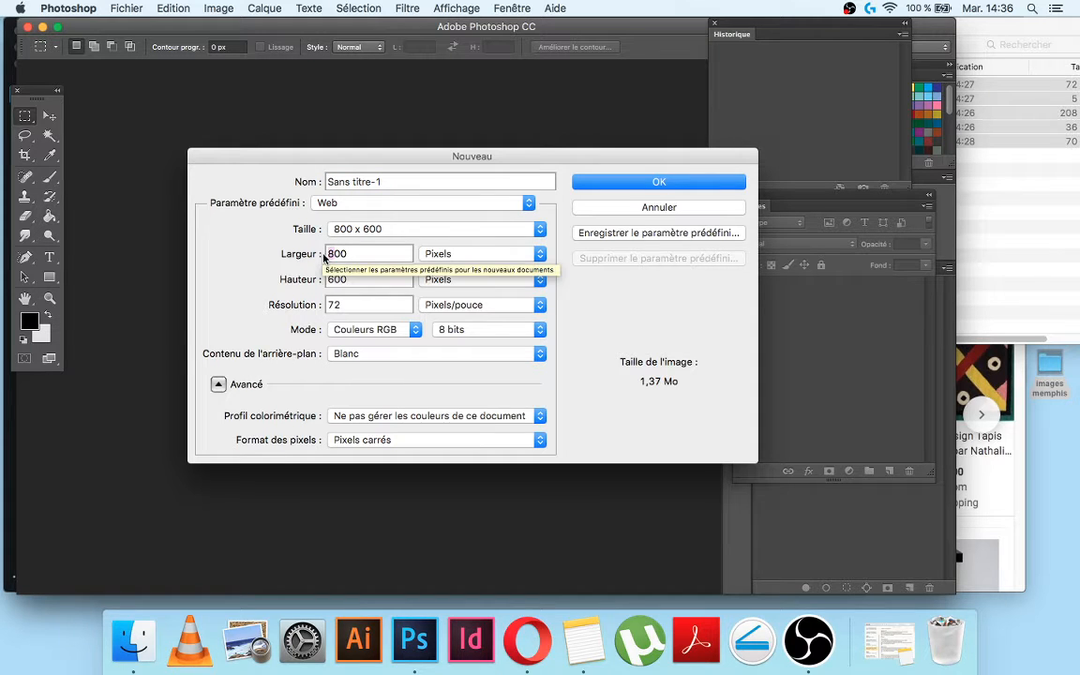
{"action": "key", "text": "Delete"}
{"action": "type", "text": "6"}
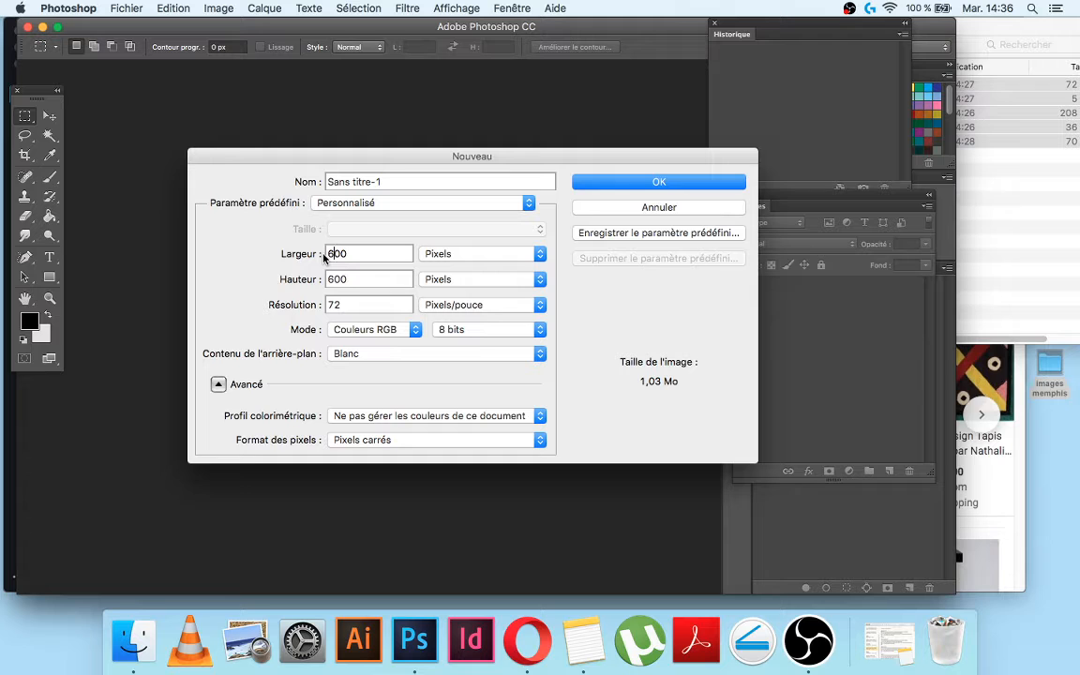
{"action": "key", "text": "Return"}
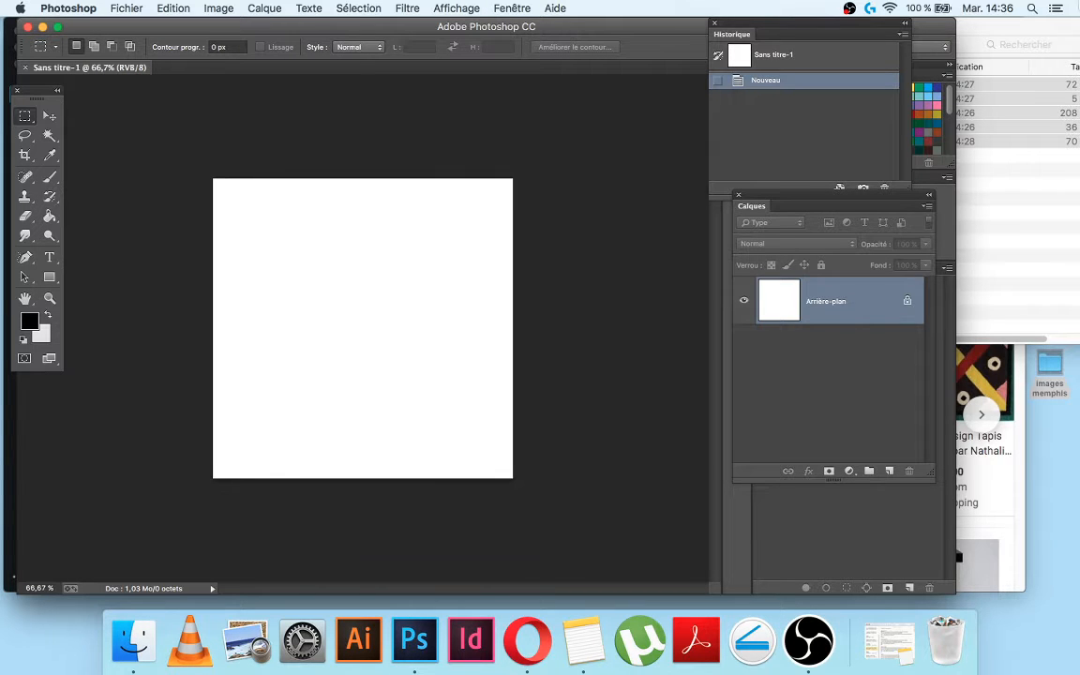
Place the dotted pattern image 8565afcf…a78f19a.jpg from the folder, enlarged to cover the whole canvas, and delete the Arrière-plan layer
{"action": "left_click", "coordinate": [1037, 176]}
{"action": "left_click", "coordinate": [965, 204]}
{"action": "left_click", "coordinate": [719, 86]}
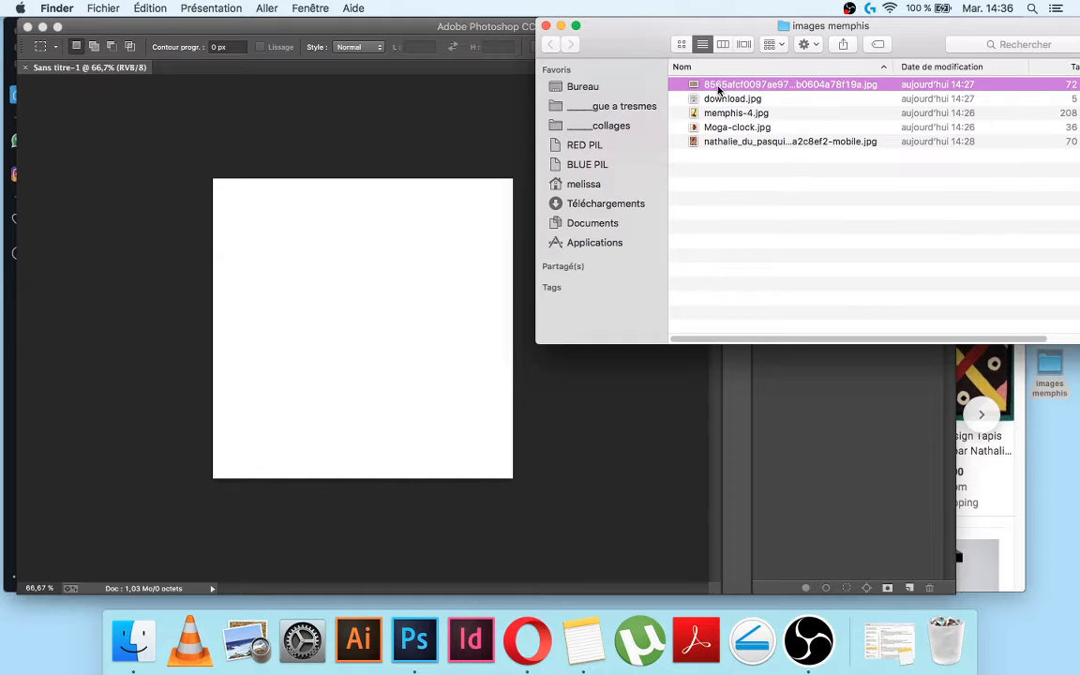
{"action": "left_click_drag", "start_coordinate": [719, 86], "coordinate": [375, 240]}
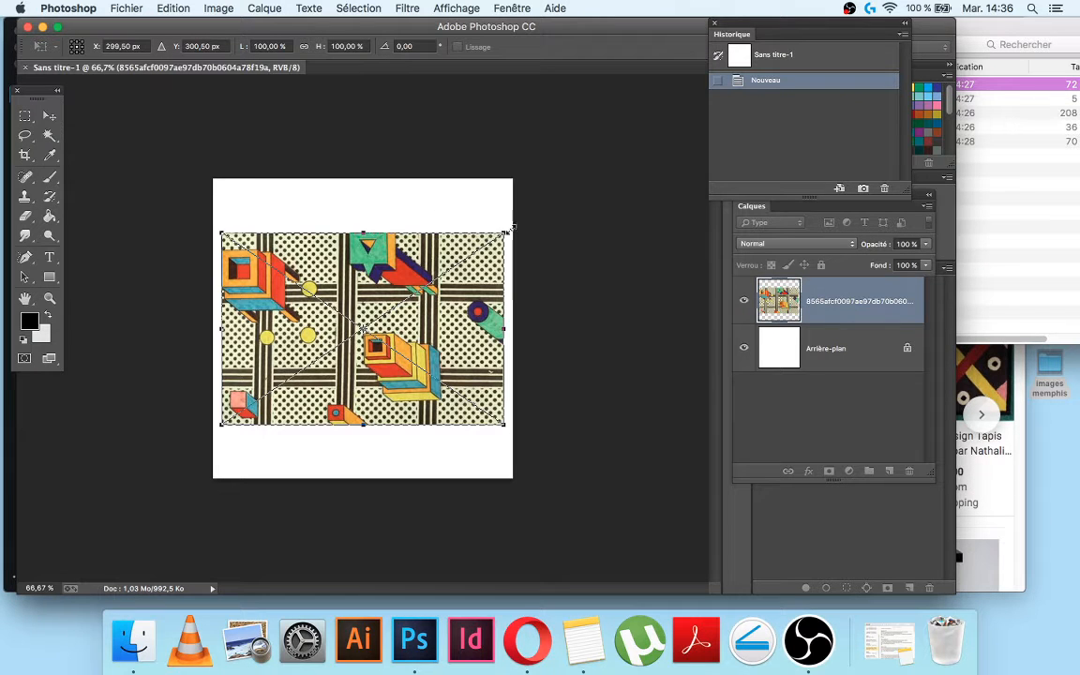
{"action": "left_click_drag", "start_coordinate": [507, 229], "coordinate": [577, 151]}
{"action": "key", "text": "Return"}
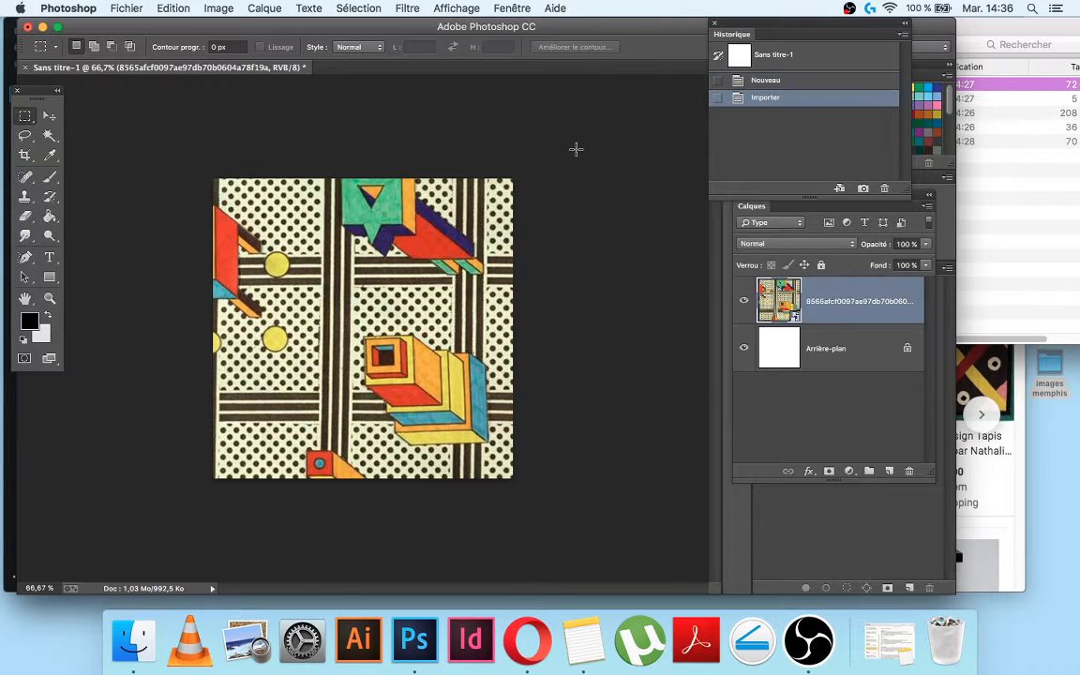
{"action": "left_click", "coordinate": [779, 346]}
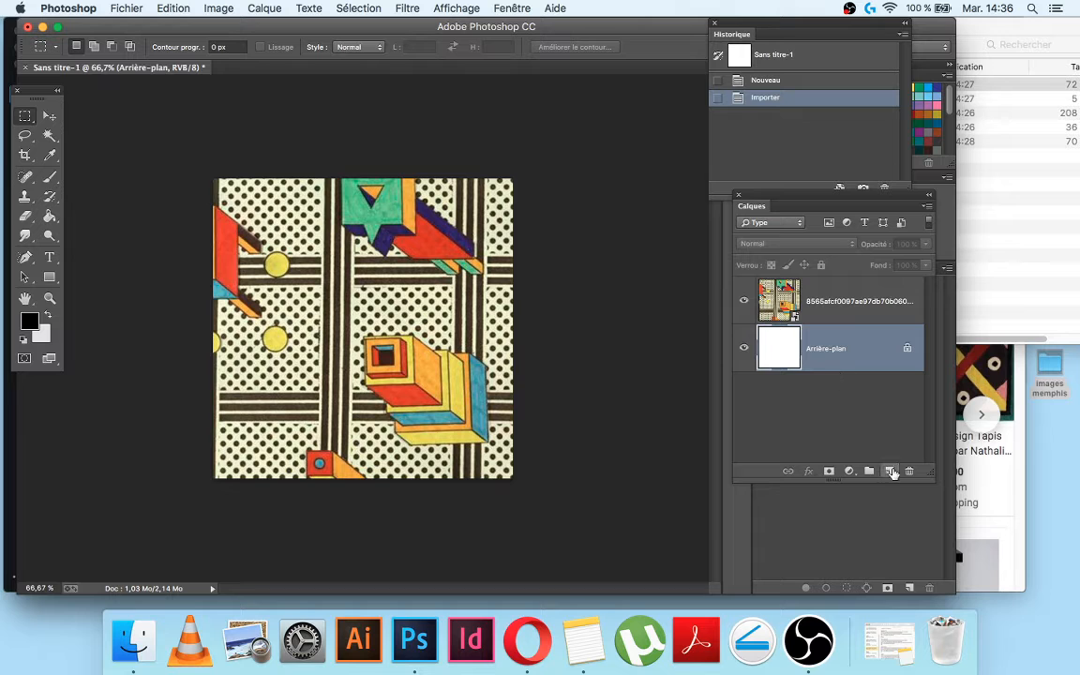
{"action": "left_click", "coordinate": [909, 472]}
Place download.jpg from the images memphis folder as a layer above the pattern, enlarged to fill the canvas
{"action": "left_click", "coordinate": [966, 86]}
{"action": "left_click", "coordinate": [734, 100]}
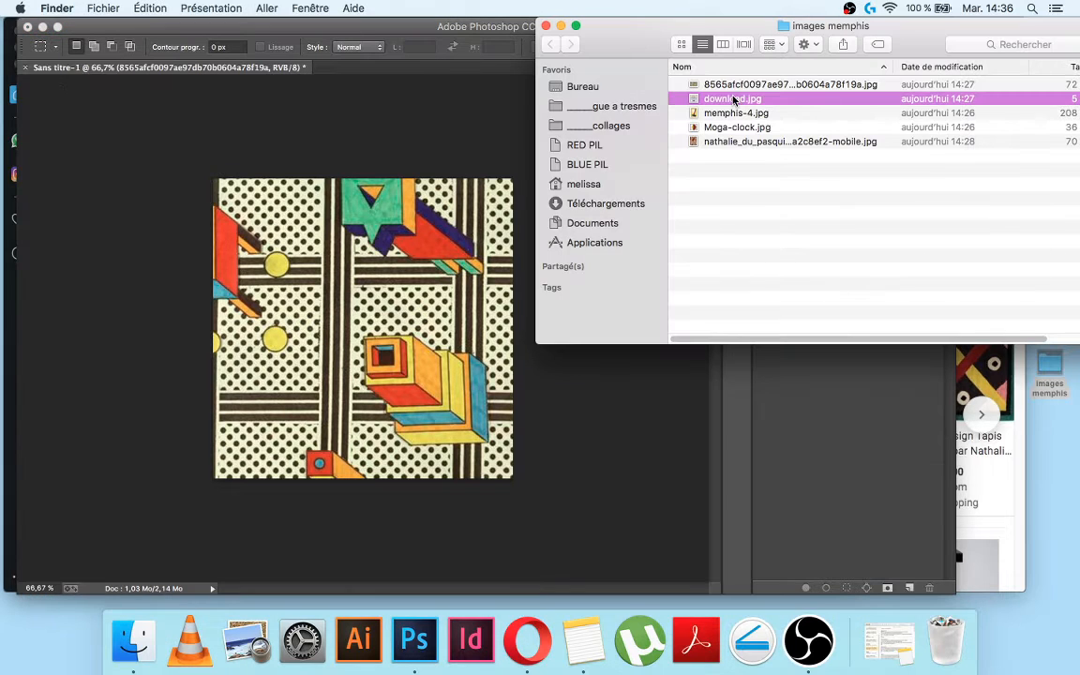
{"action": "left_click_drag", "start_coordinate": [734, 100], "coordinate": [351, 198]}
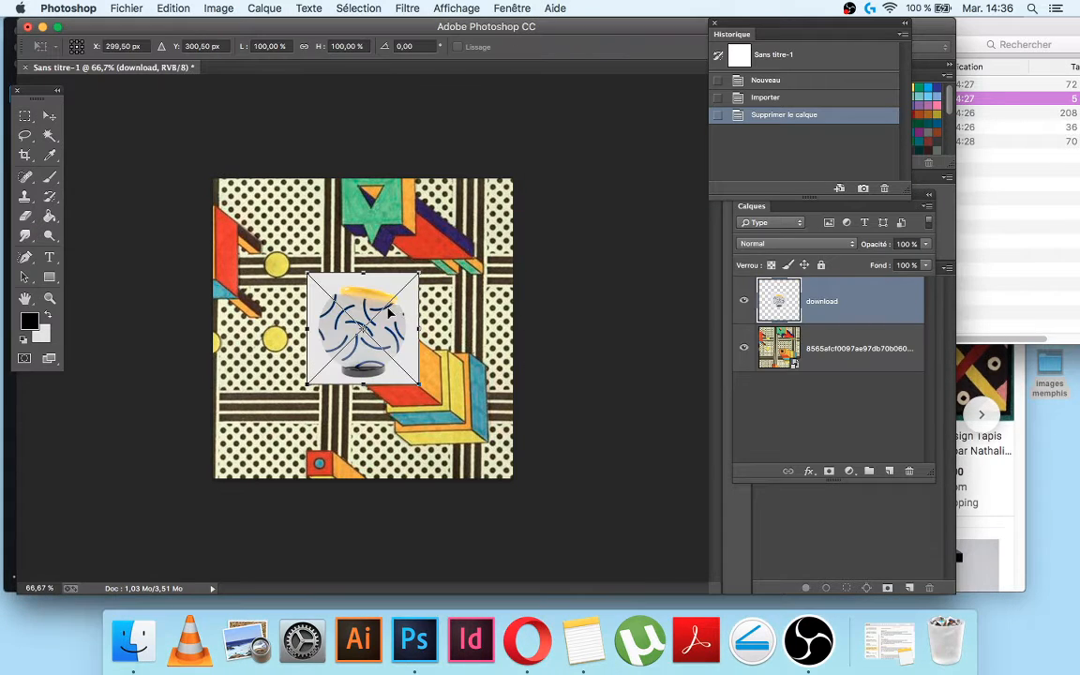
{"action": "left_click_drag", "start_coordinate": [423, 380], "coordinate": [581, 509]}
{"action": "key", "text": "Return"}
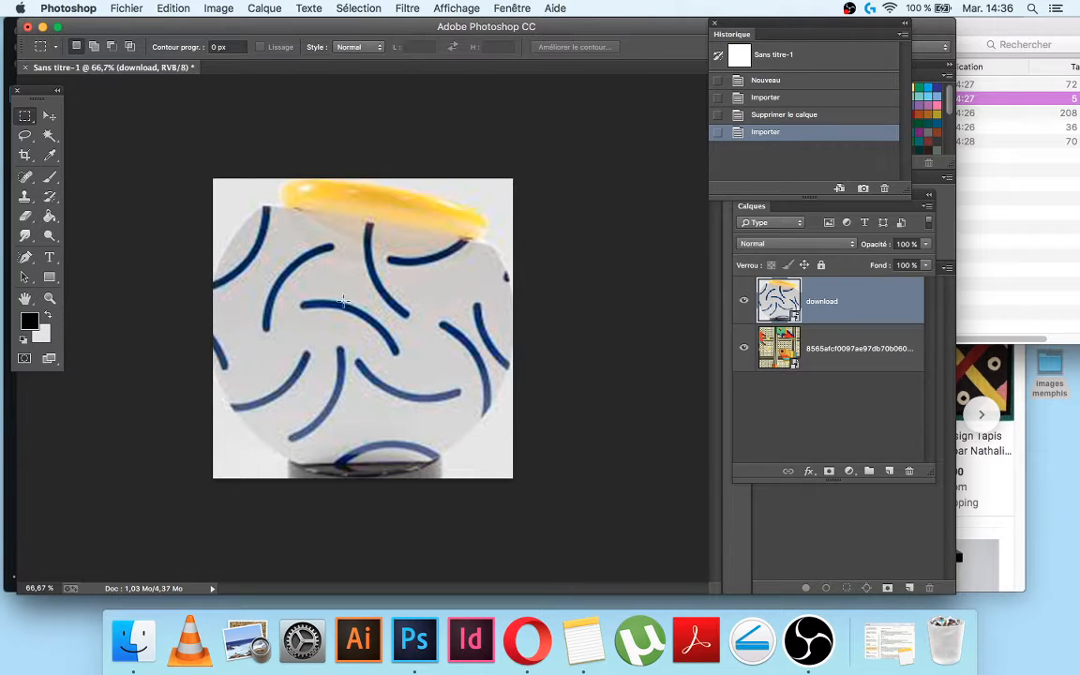
Place memphis-4.jpg from the images memphis folder as a new top layer, enlarged and positioned to cover the whole canvas
{"action": "left_click", "coordinate": [971, 188]}
{"action": "left_click", "coordinate": [736, 114]}
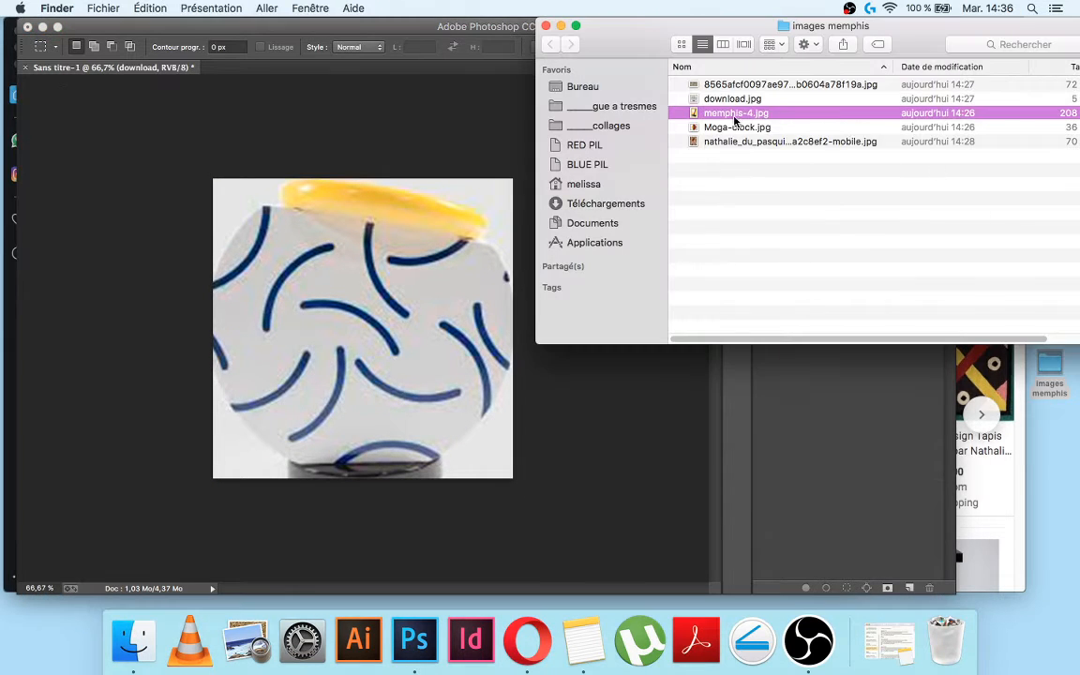
{"action": "left_click_drag", "start_coordinate": [736, 114], "coordinate": [445, 244]}
{"action": "left_click_drag", "start_coordinate": [469, 176], "coordinate": [546, 150]}
{"action": "left_click_drag", "start_coordinate": [319, 382], "coordinate": [319, 331]}
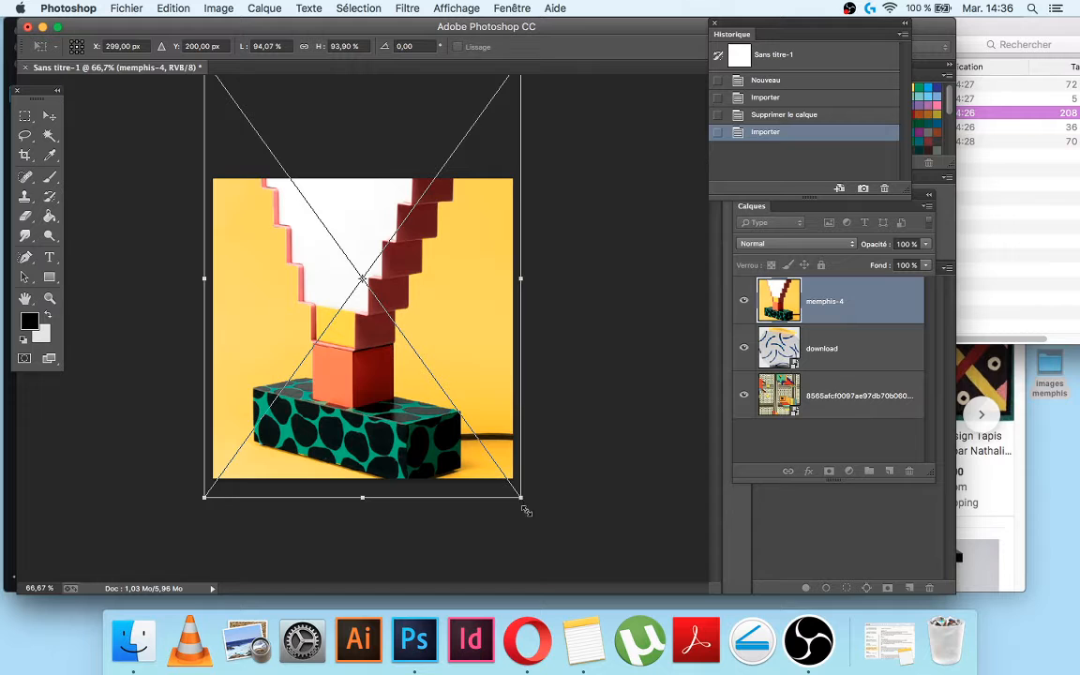
{"action": "left_click_drag", "start_coordinate": [526, 511], "coordinate": [564, 554]}
{"action": "key", "text": "Return"}
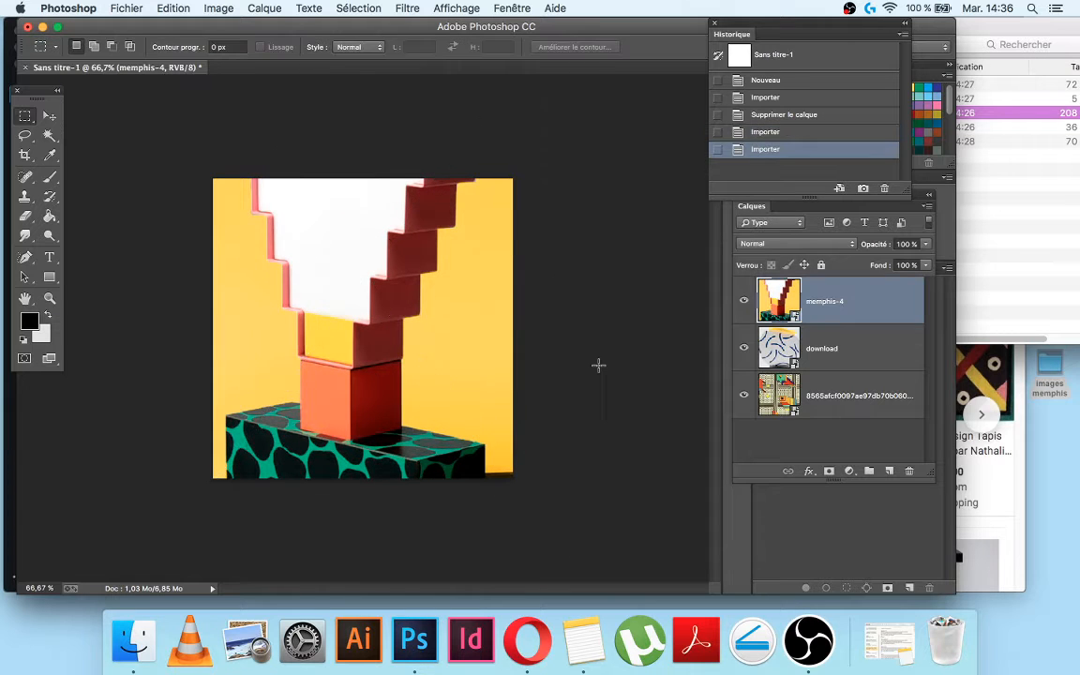
Place Moga-clock.jpg from the folder above the memphis-4 layer, enlarged to fill the canvas
{"action": "left_click", "coordinate": [1063, 153]}
{"action": "left_click", "coordinate": [907, 128]}
{"action": "left_click_drag", "start_coordinate": [908, 128], "coordinate": [384, 321]}
{"action": "left_click_drag", "start_coordinate": [448, 250], "coordinate": [554, 149]}
{"action": "key", "text": "Return"}
Place the nathalie_du_pasquier pattern image from the folder above the Moga-clock layer, enlarged to fill the canvas
{"action": "left_click", "coordinate": [1013, 235]}
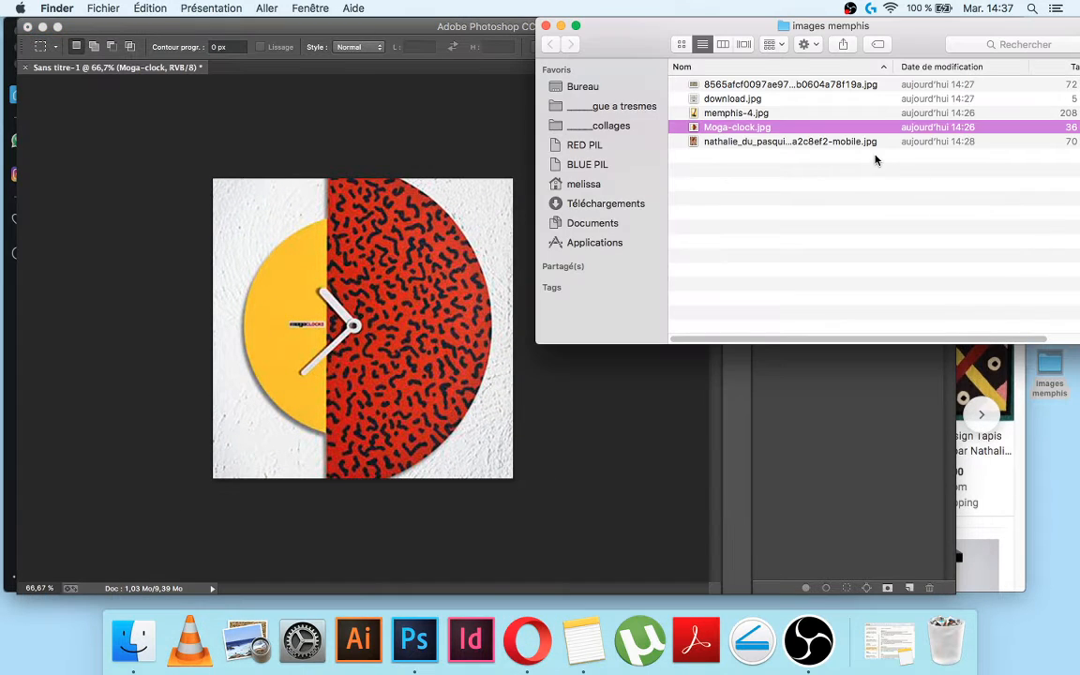
{"action": "left_click", "coordinate": [790, 142]}
{"action": "left_click_drag", "start_coordinate": [790, 141], "coordinate": [387, 292]}
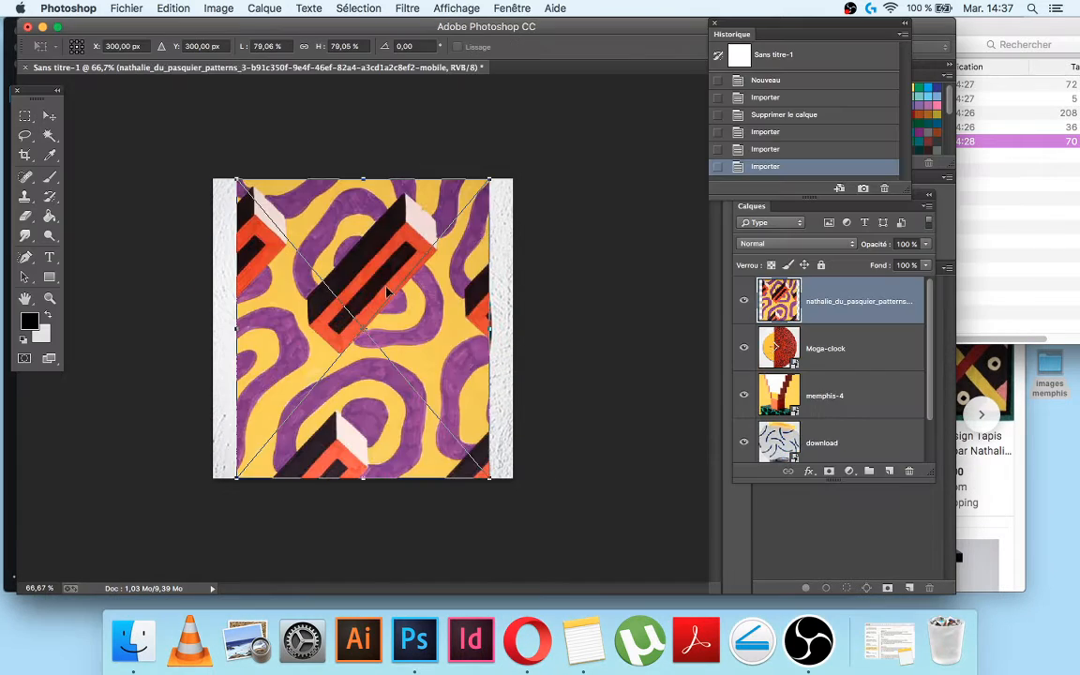
{"action": "left_click_drag", "start_coordinate": [490, 178], "coordinate": [535, 157]}
{"action": "key", "text": "Return"}
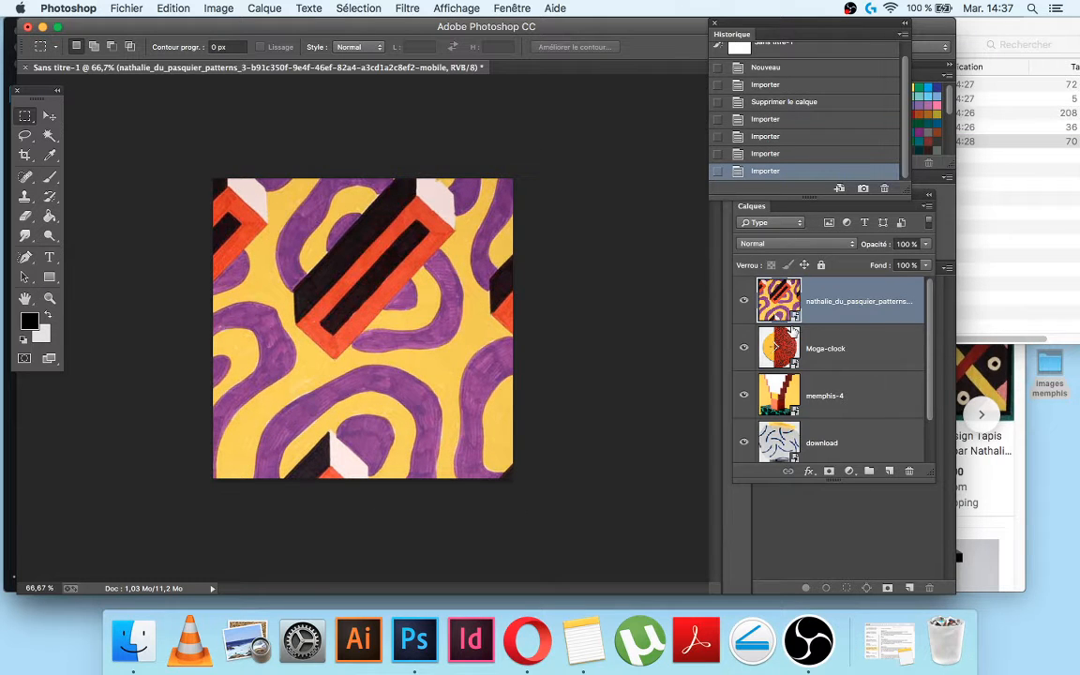
Show the Montage timeline, create a video timeline and convert it to a frame animation
{"action": "left_click", "coordinate": [409, 8]}
{"action": "mouse_move", "coordinate": [512, 8]}
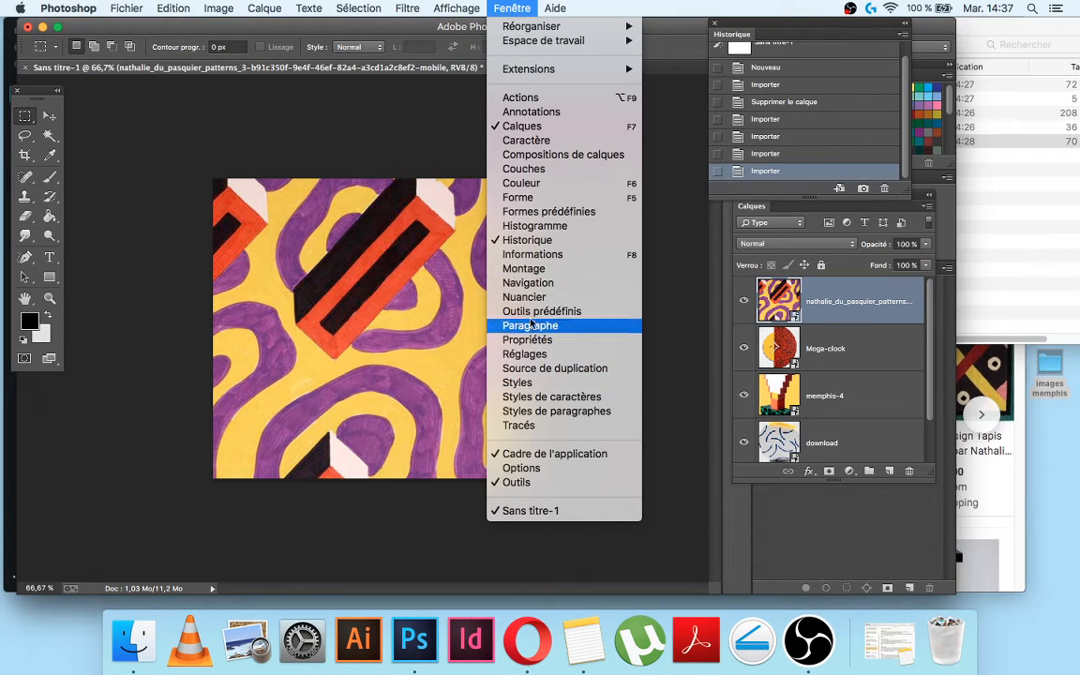
{"action": "left_click", "coordinate": [533, 269]}
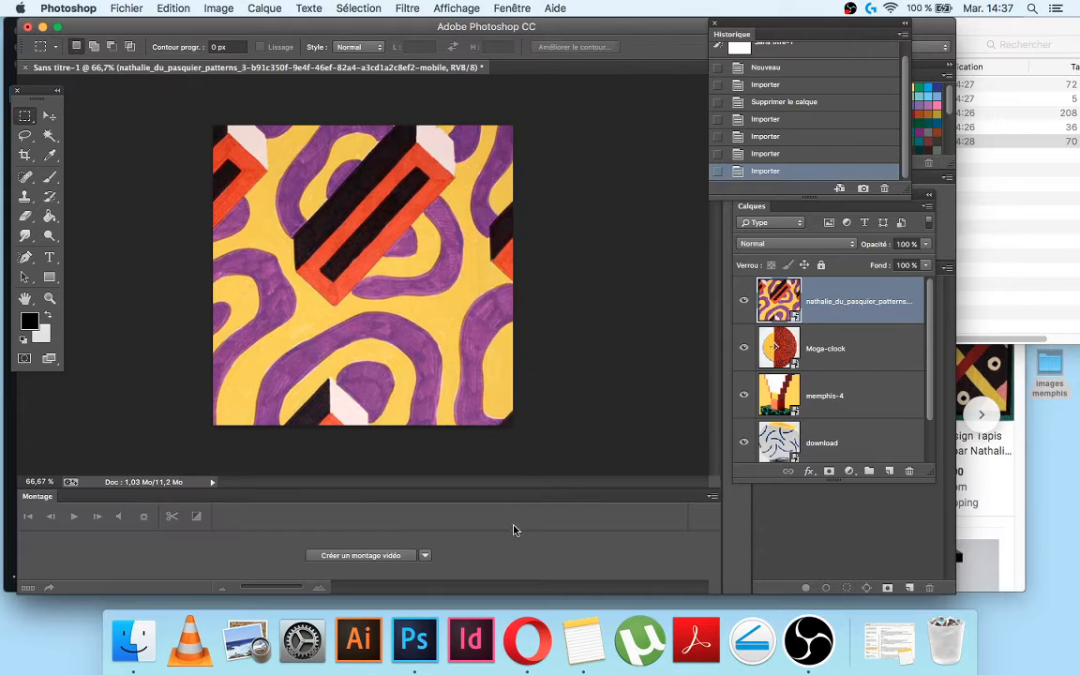
{"action": "left_click", "coordinate": [364, 555]}
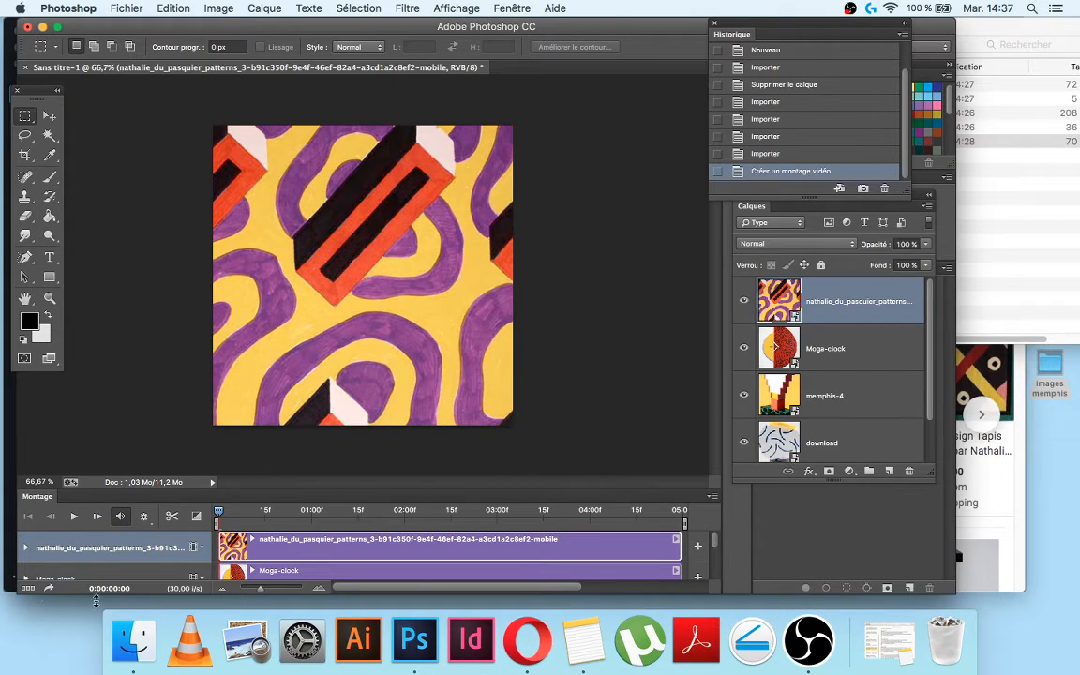
{"action": "left_click", "coordinate": [29, 588]}
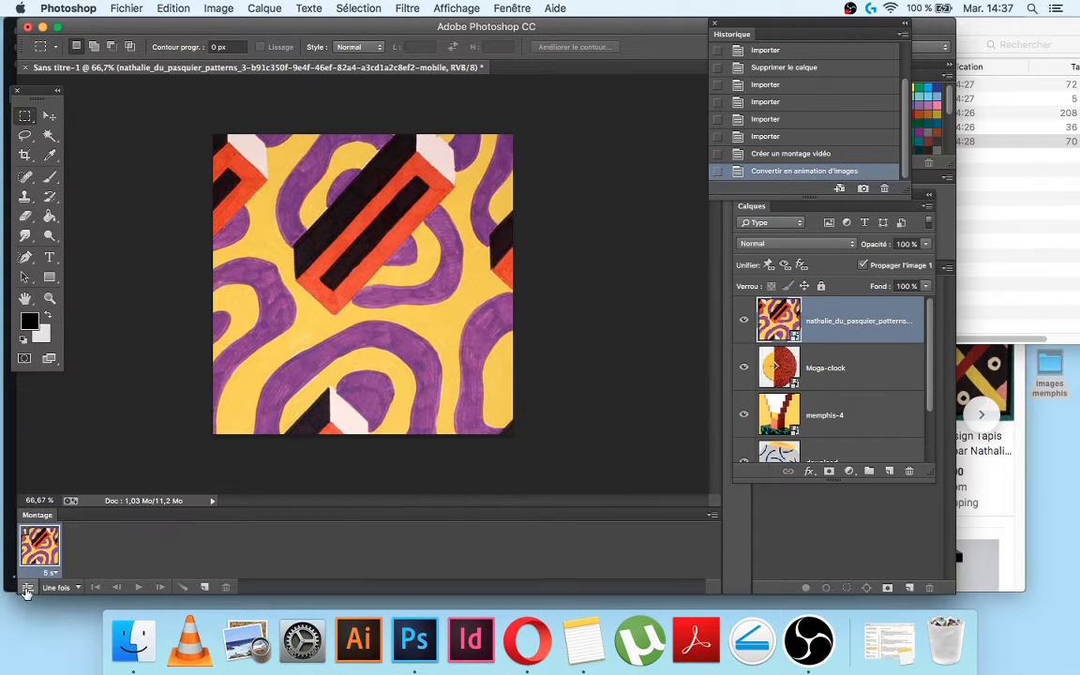
{"action": "left_click", "coordinate": [28, 589]}
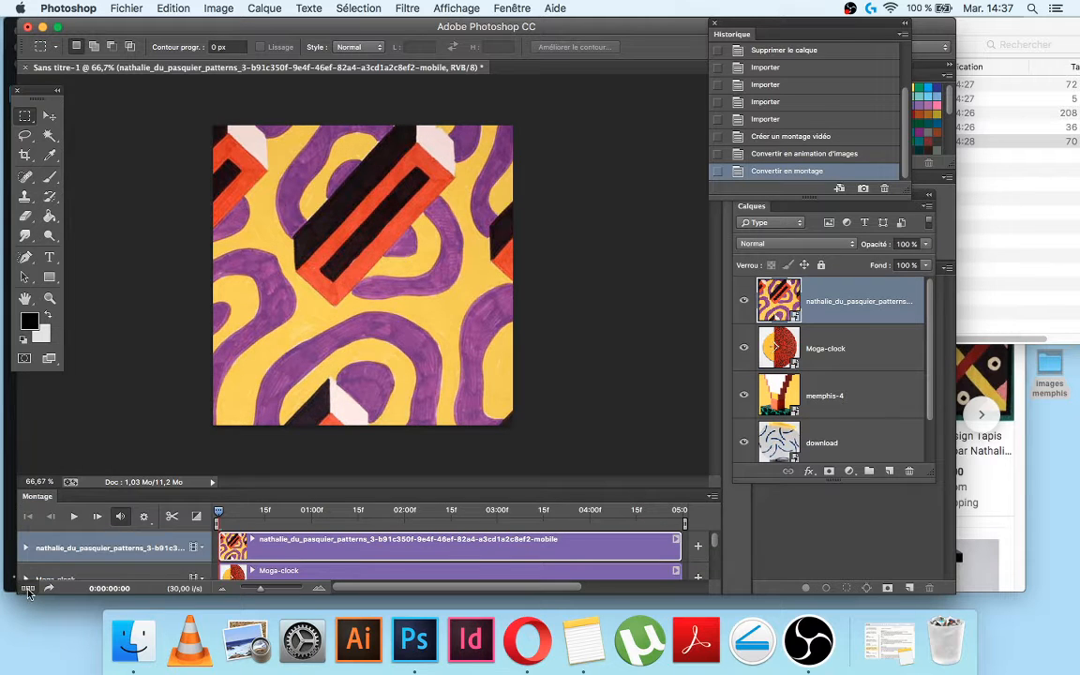
{"action": "left_click", "coordinate": [28, 589]}
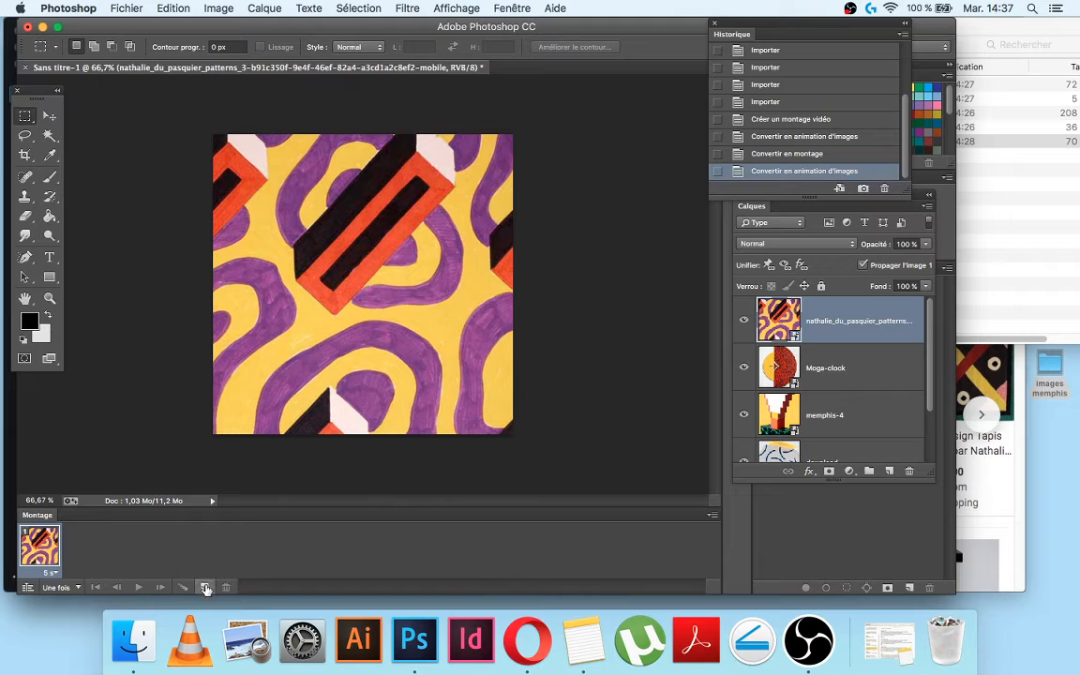
Set the delay of the first animation frame to 1.0 second
{"action": "left_click", "coordinate": [54, 574]}
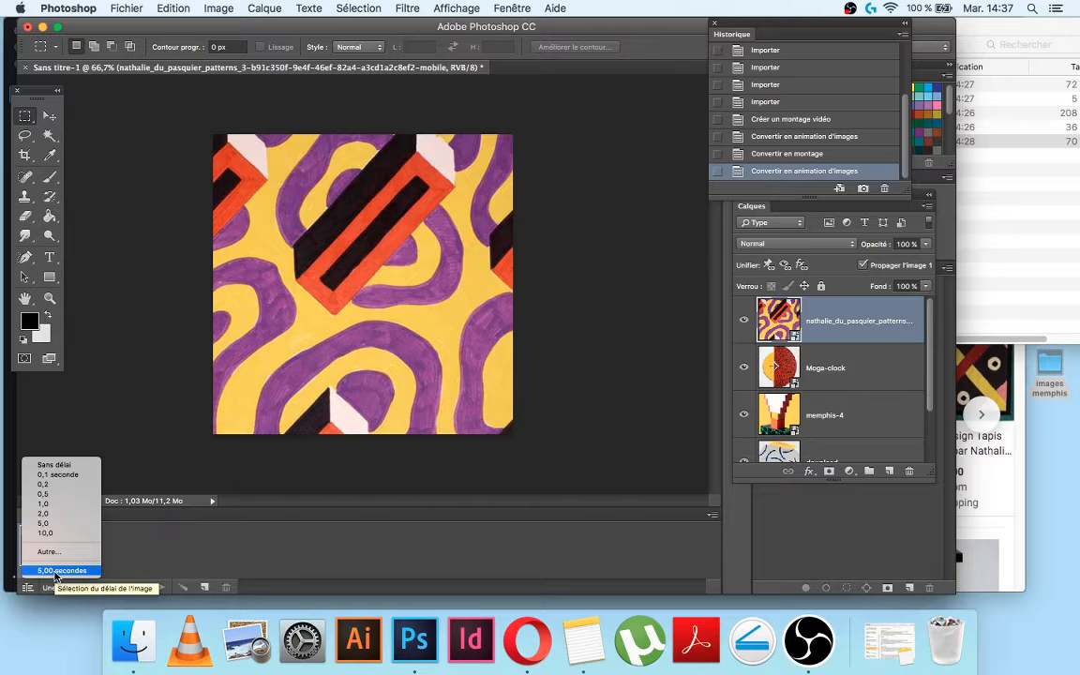
{"action": "left_click", "coordinate": [52, 506]}
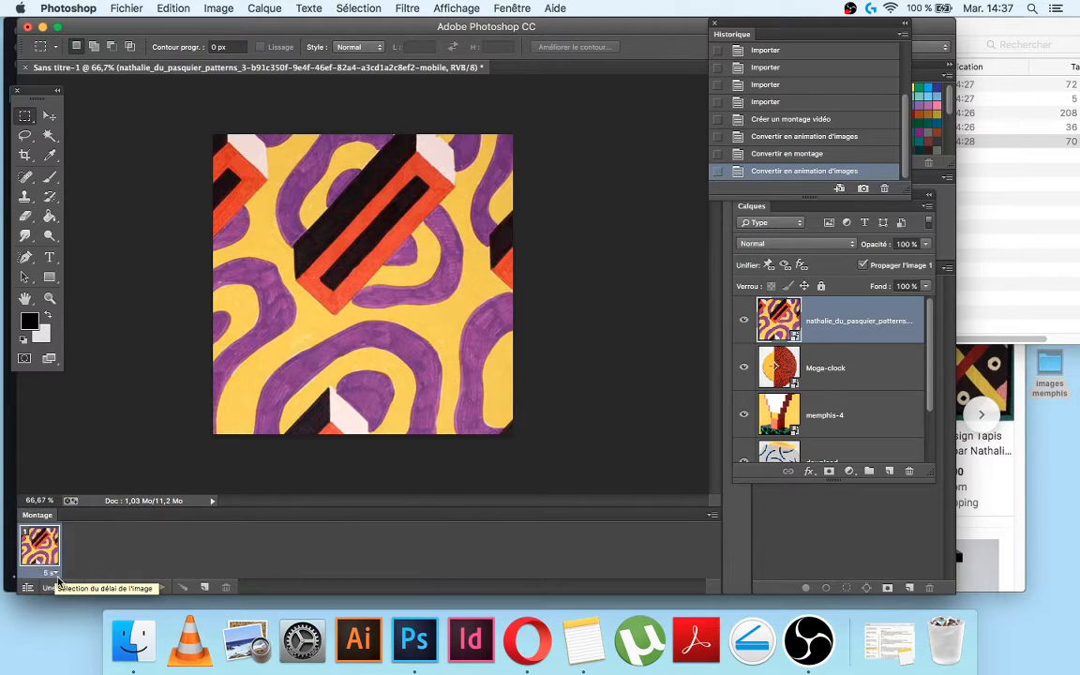
{"action": "left_click", "coordinate": [42, 572]}
{"action": "left_click", "coordinate": [42, 506]}
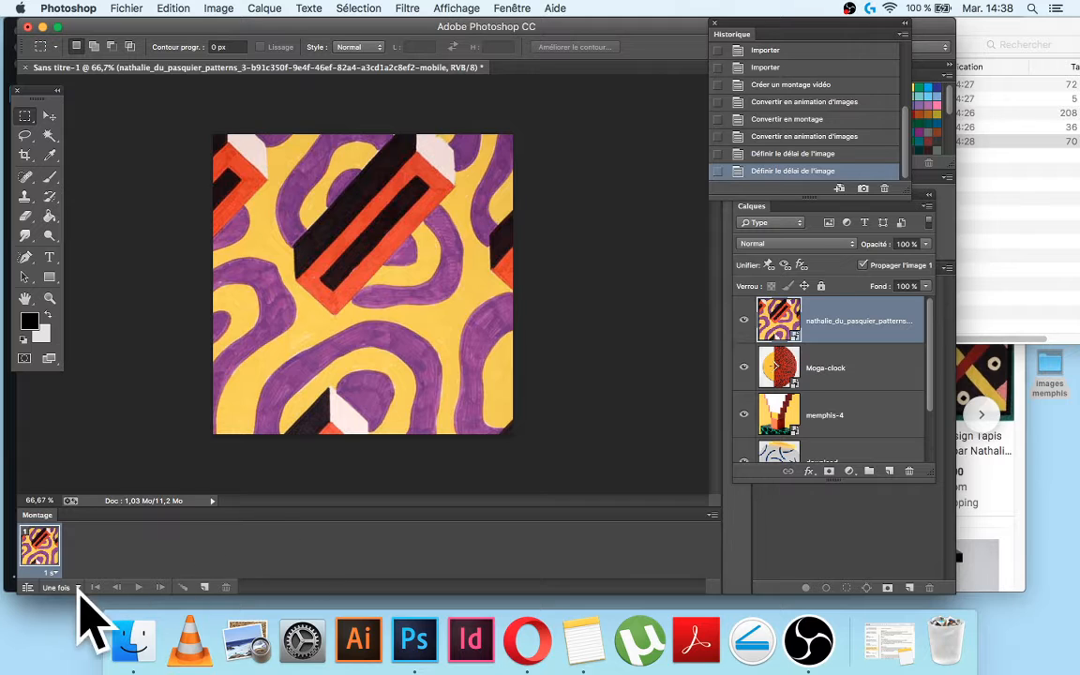
Duplicate the animation frame four times to get five frames in total
{"action": "left_click", "coordinate": [206, 587]}
{"action": "left_click", "coordinate": [206, 588]}
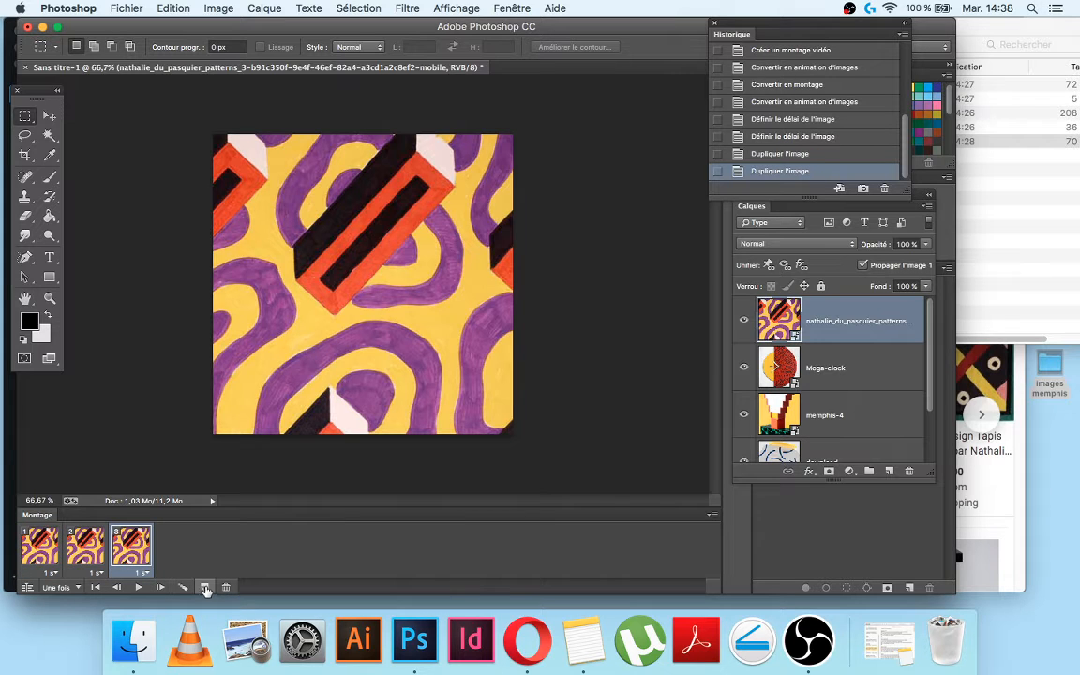
{"action": "left_click", "coordinate": [206, 588]}
{"action": "left_click", "coordinate": [205, 588]}
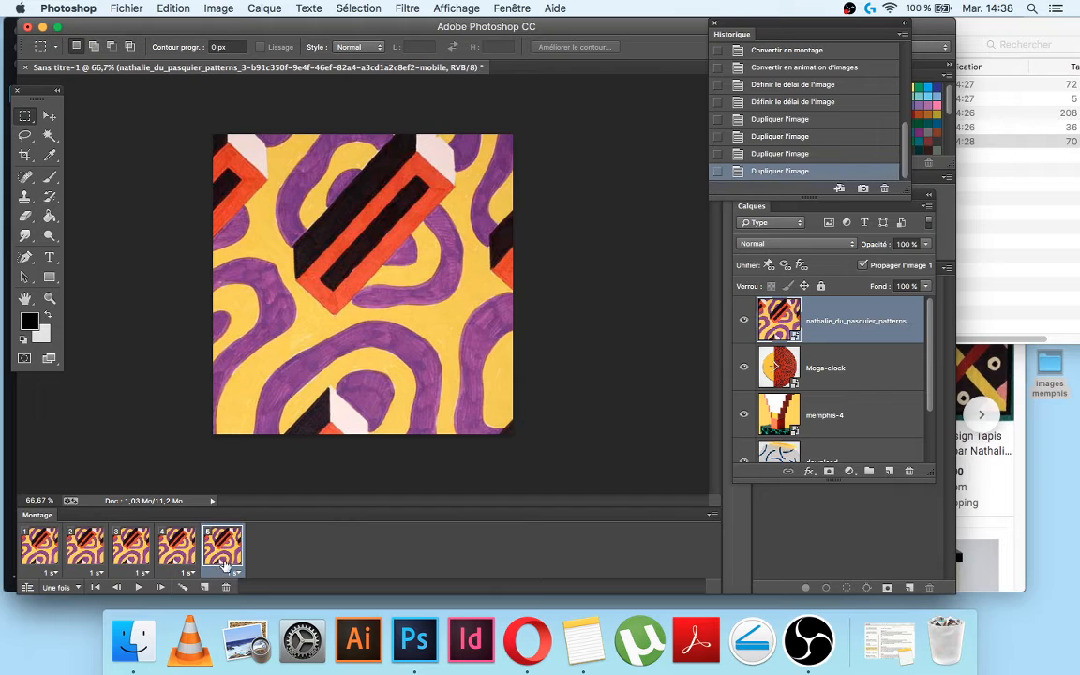
Hide the nathalie_du_pasquier layer in frame 2, and hide both that layer and Moga-clock in frame 3
{"action": "left_click", "coordinate": [91, 549]}
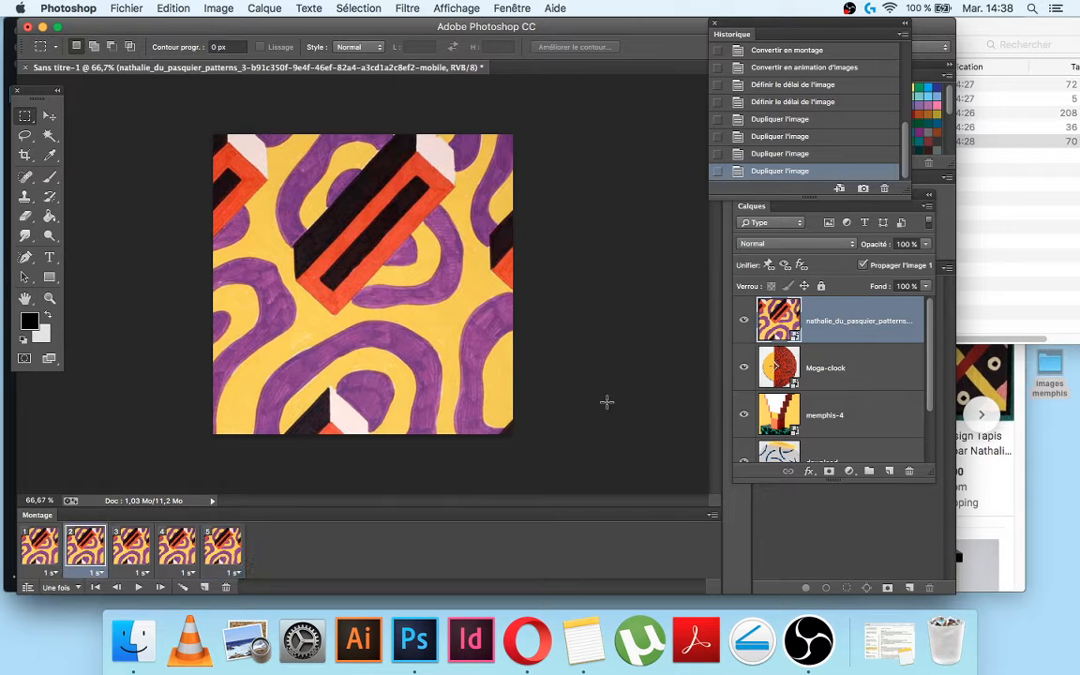
{"action": "left_click", "coordinate": [744, 326]}
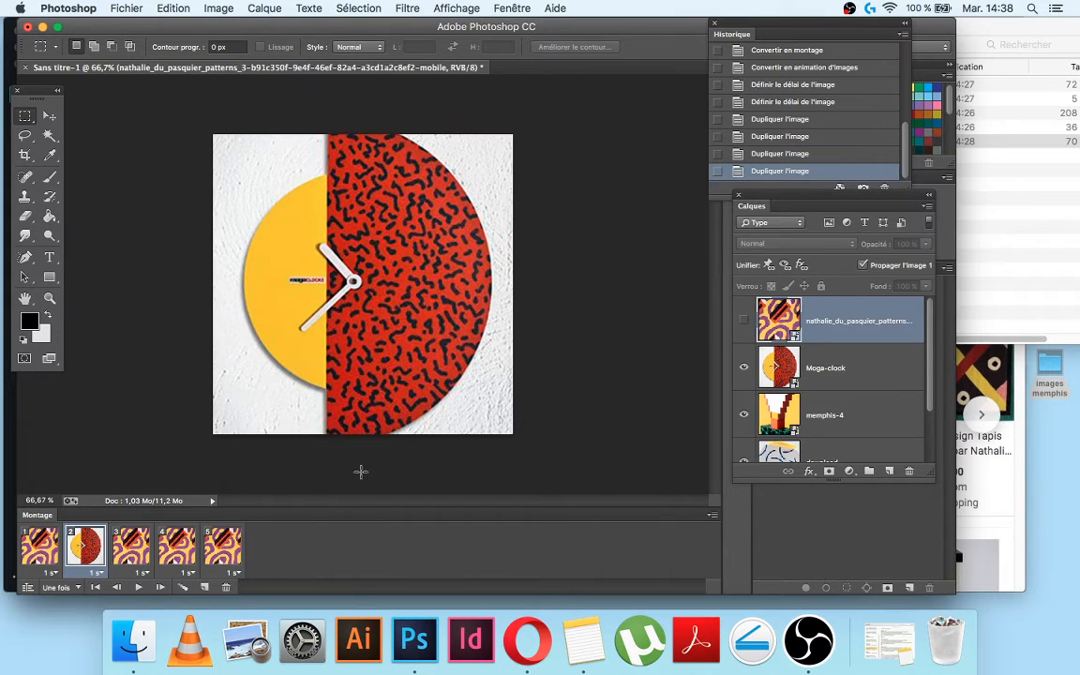
{"action": "left_click", "coordinate": [130, 547]}
{"action": "left_click", "coordinate": [746, 326]}
{"action": "left_click", "coordinate": [743, 367]}
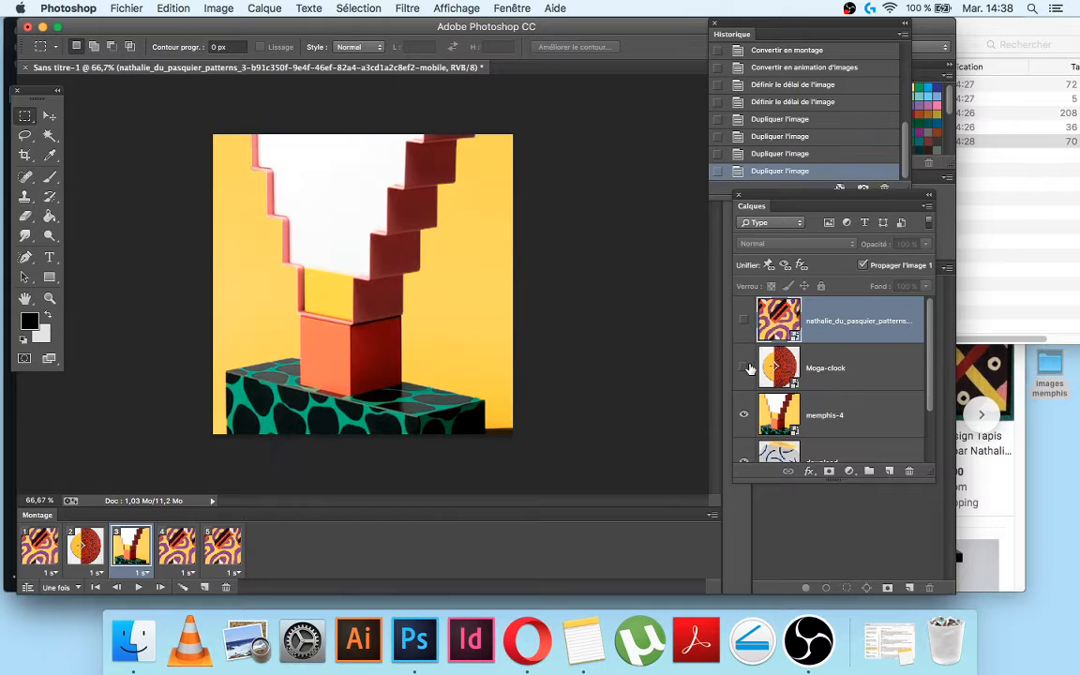
In frame 4, hide the nathalie_du_pasquier, Moga-clock and memphis-4 layers so the download image shows
{"action": "left_click", "coordinate": [177, 547]}
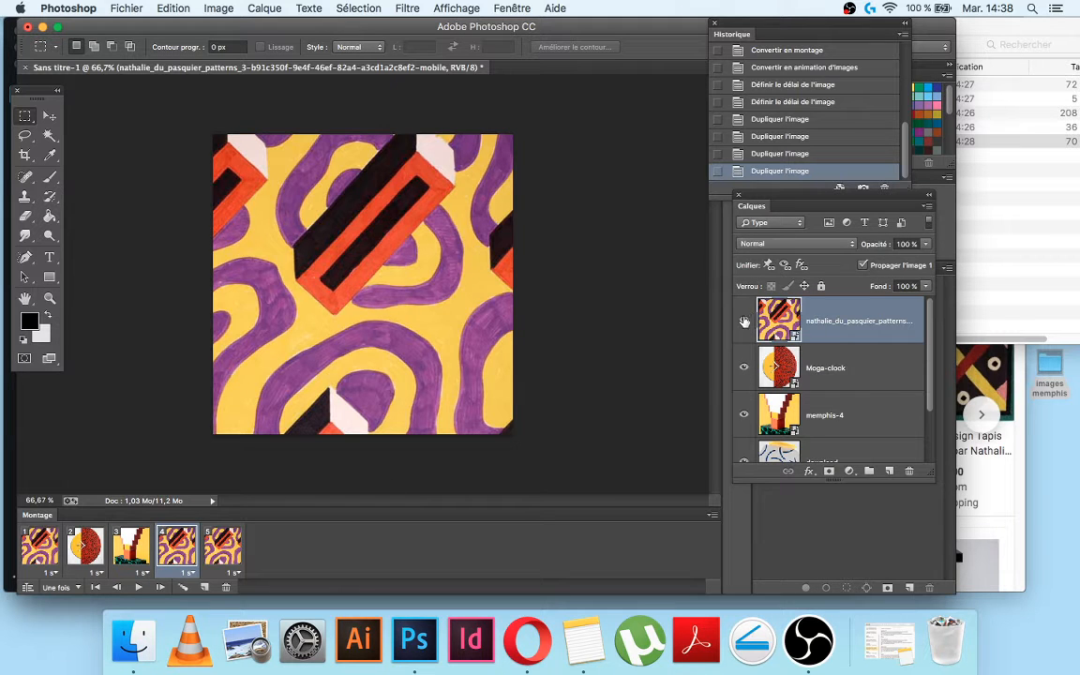
{"action": "left_click", "coordinate": [744, 320]}
{"action": "left_click", "coordinate": [744, 367]}
{"action": "left_click", "coordinate": [744, 412]}
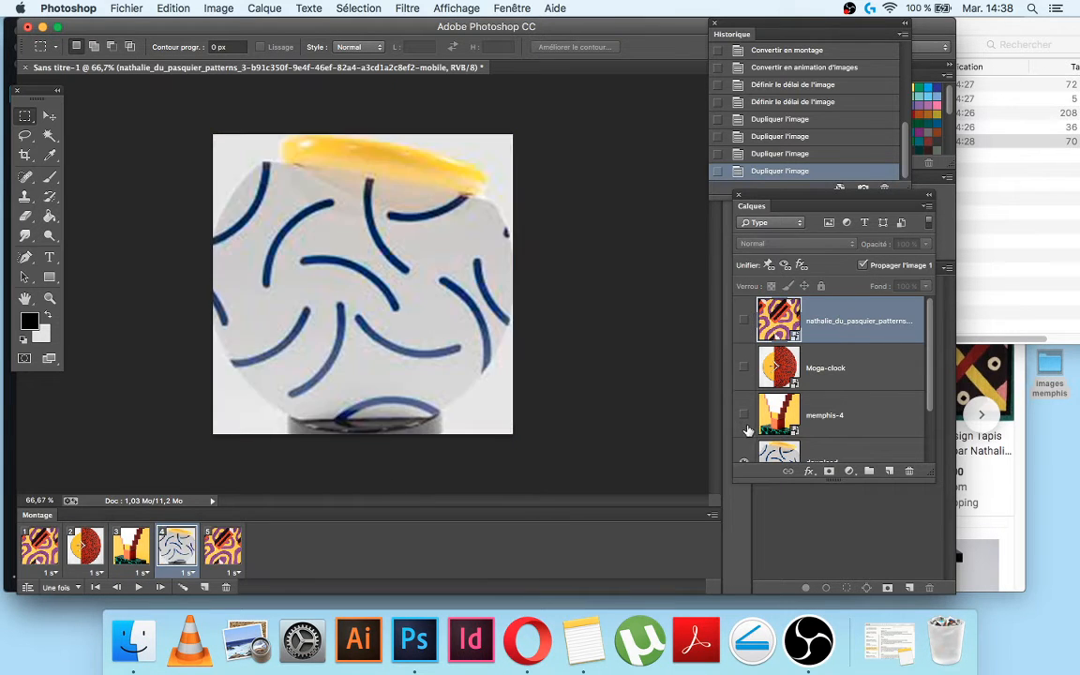
{"action": "scroll", "coordinate": [744, 403], "scroll_direction": "down", "scroll_amount": 2}
In frame 5, hide every layer except the dotted 8565afcf… pattern at the bottom of the stack
{"action": "left_click", "coordinate": [225, 547]}
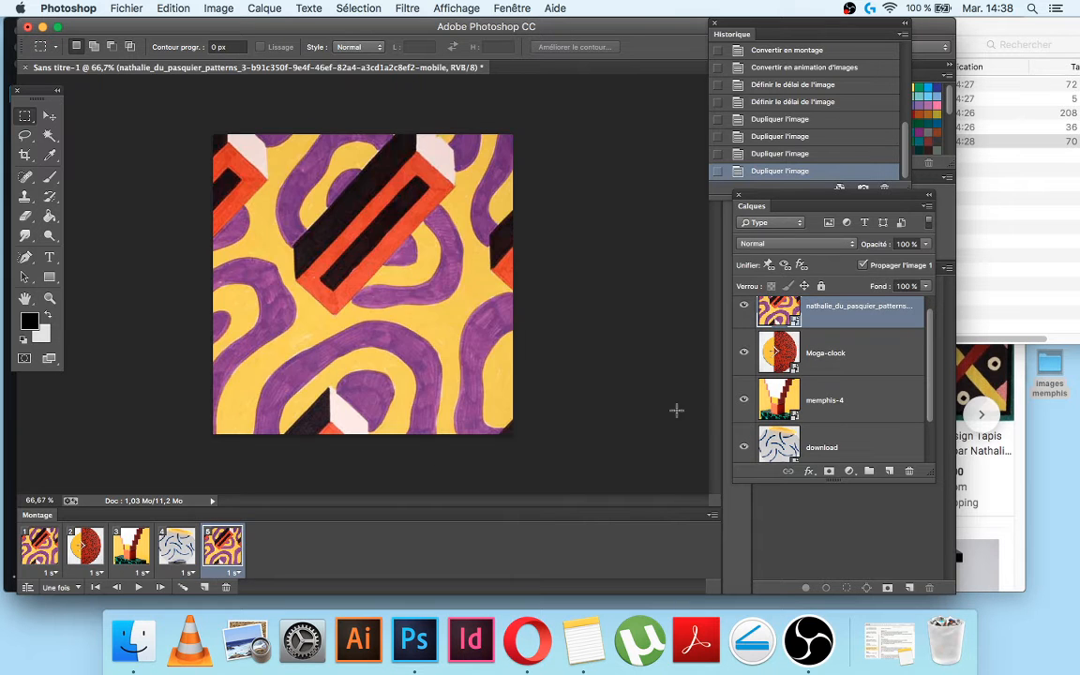
{"action": "left_click", "coordinate": [744, 306]}
{"action": "left_click", "coordinate": [743, 353]}
{"action": "left_click", "coordinate": [744, 399]}
{"action": "scroll", "coordinate": [753, 413], "scroll_direction": "up", "scroll_amount": 2}
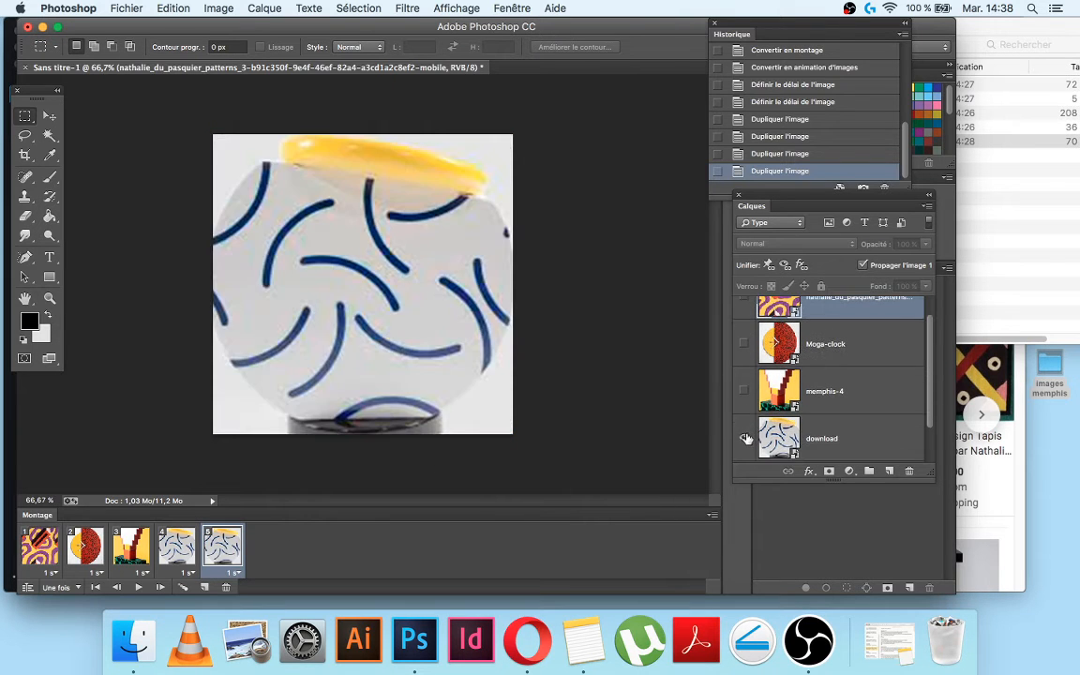
{"action": "left_click", "coordinate": [746, 417]}
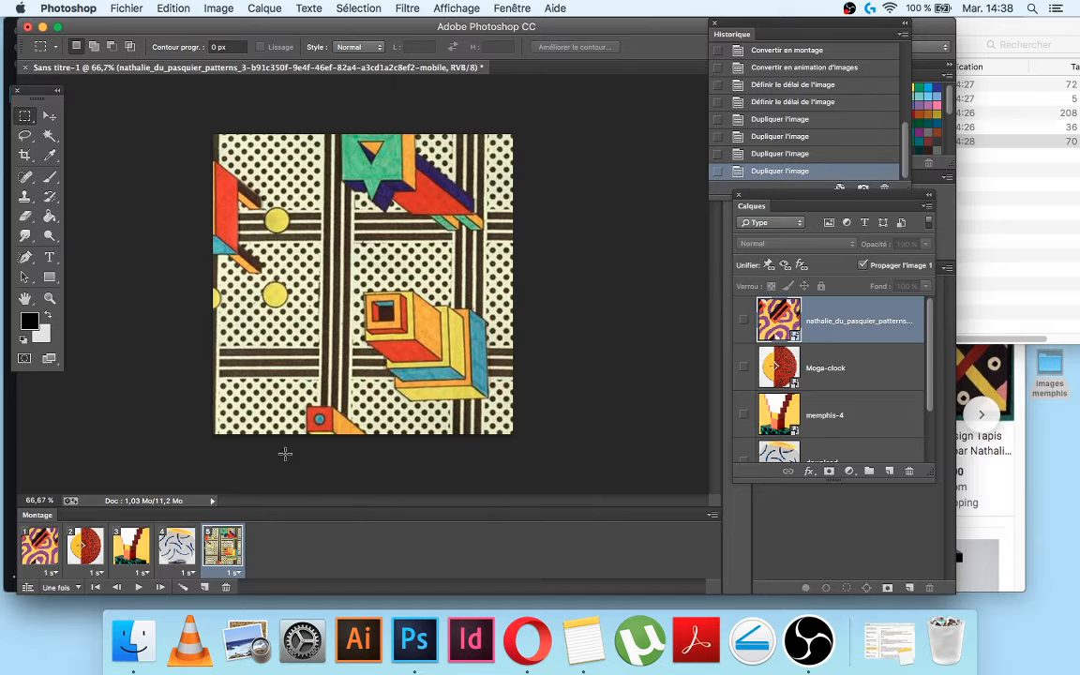
Check each of the five frames in turn, then play the animation from frame 1 and stop it
{"action": "left_click", "coordinate": [39, 546]}
{"action": "left_click", "coordinate": [85, 546]}
{"action": "left_click", "coordinate": [130, 553]}
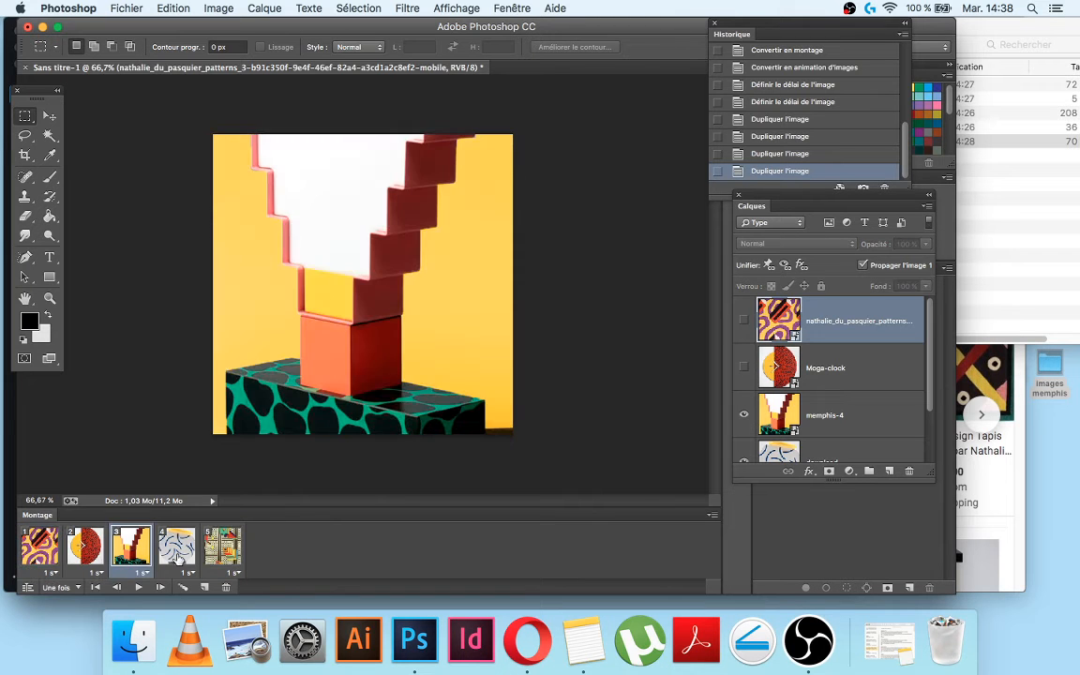
{"action": "left_click", "coordinate": [177, 552]}
{"action": "left_click", "coordinate": [224, 551]}
{"action": "left_click", "coordinate": [49, 555]}
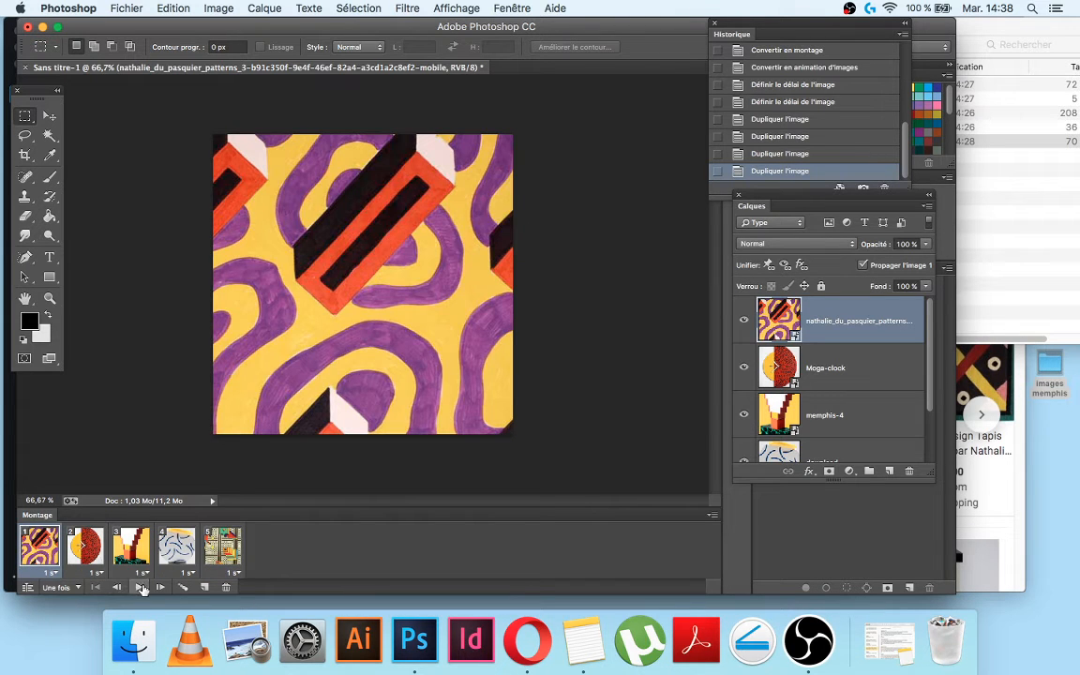
{"action": "left_click", "coordinate": [137, 588]}
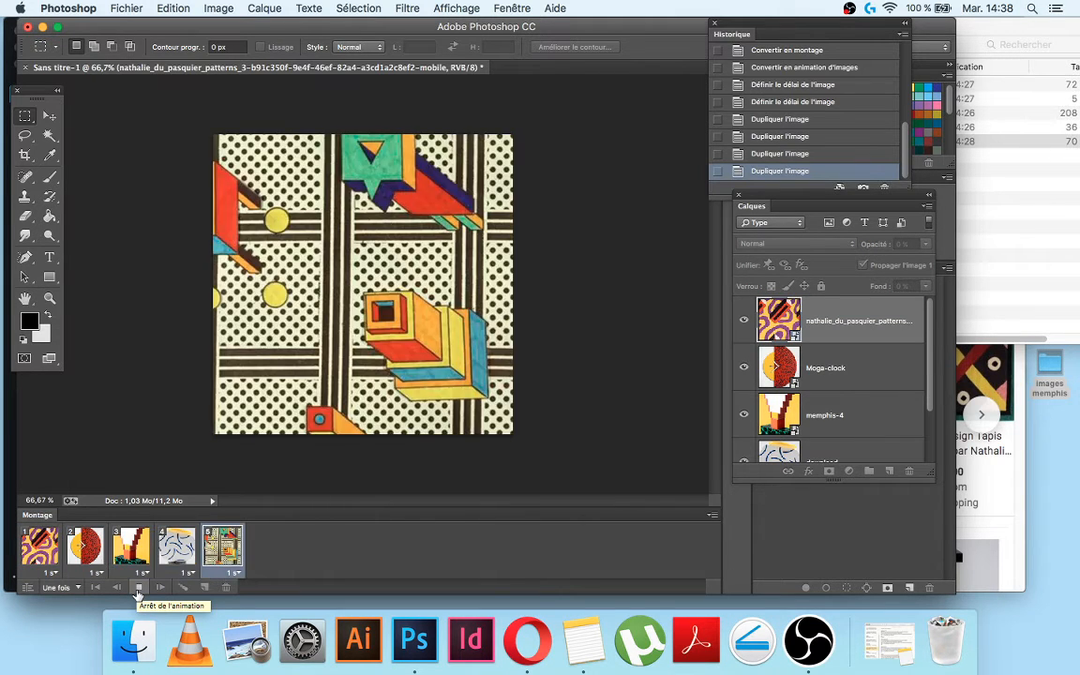
{"action": "left_click", "coordinate": [138, 591]}
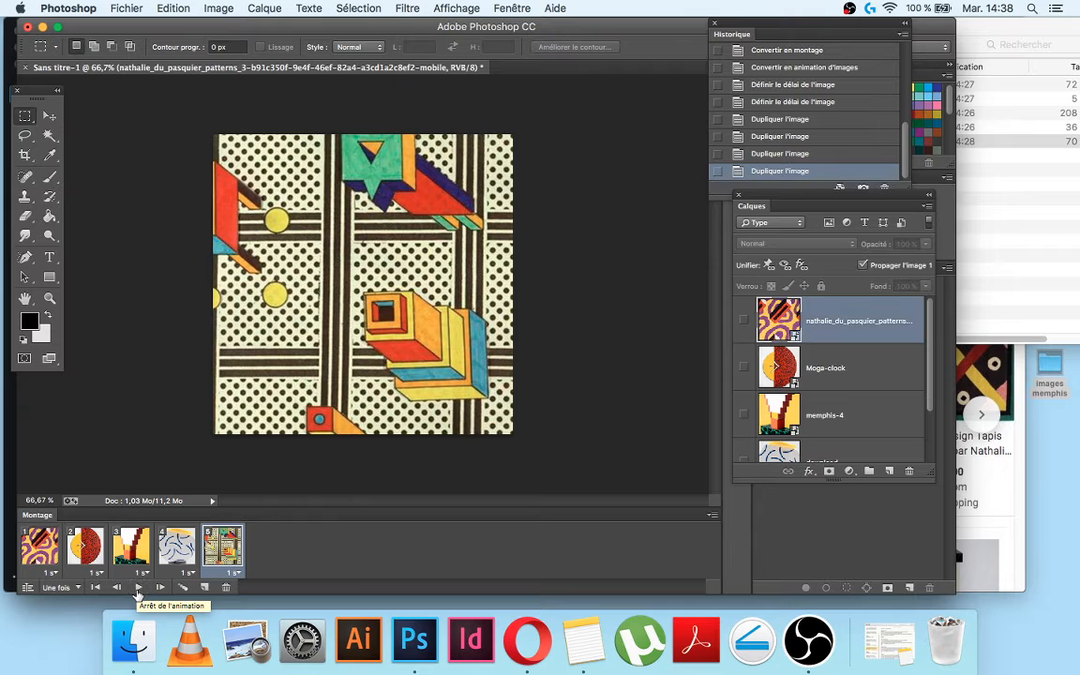
Start exporting the animation for the web as a 600 x 600 pixel GIF, with the looping option set to Toujours
{"action": "left_click", "coordinate": [127, 7]}
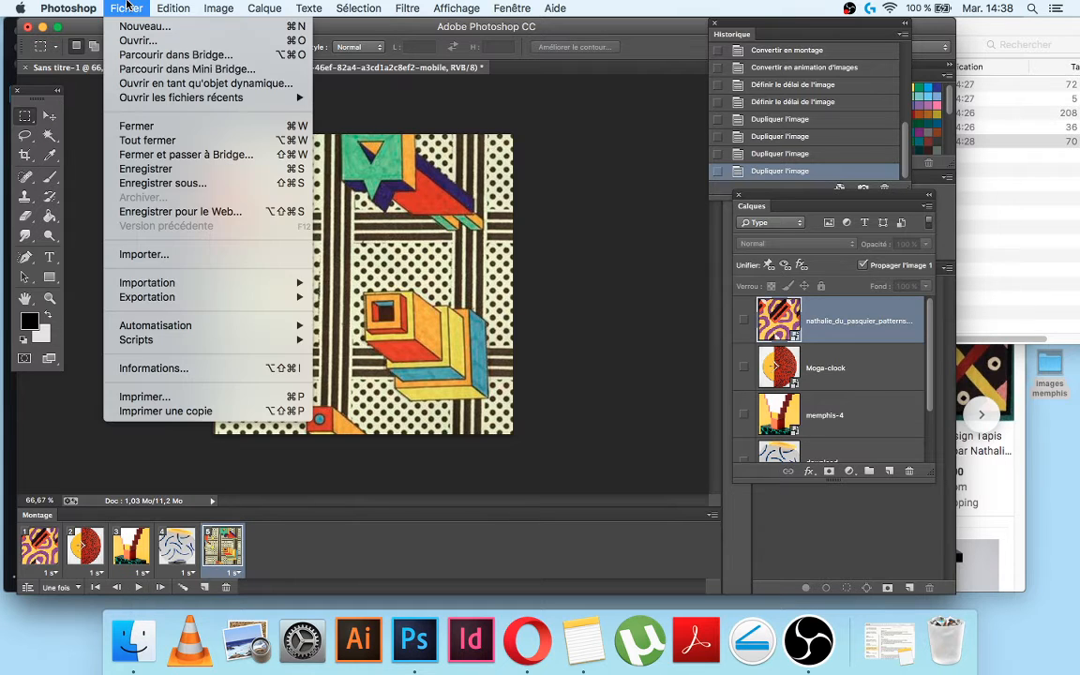
{"action": "left_click", "coordinate": [194, 214]}
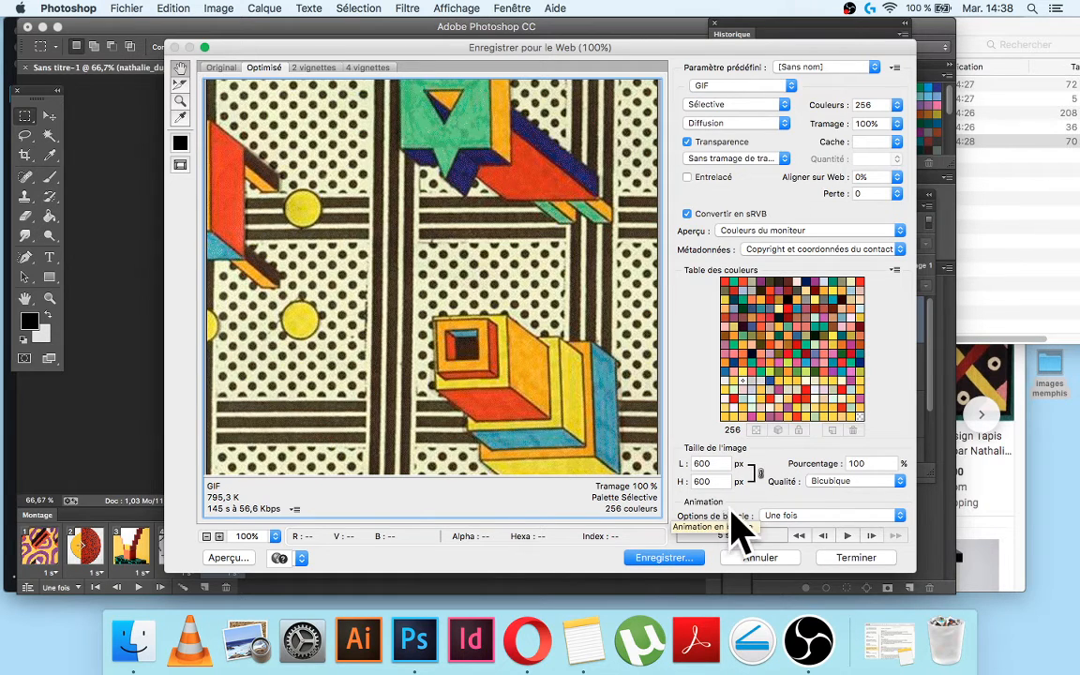
{"action": "left_click", "coordinate": [788, 517]}
{"action": "left_click", "coordinate": [786, 529]}
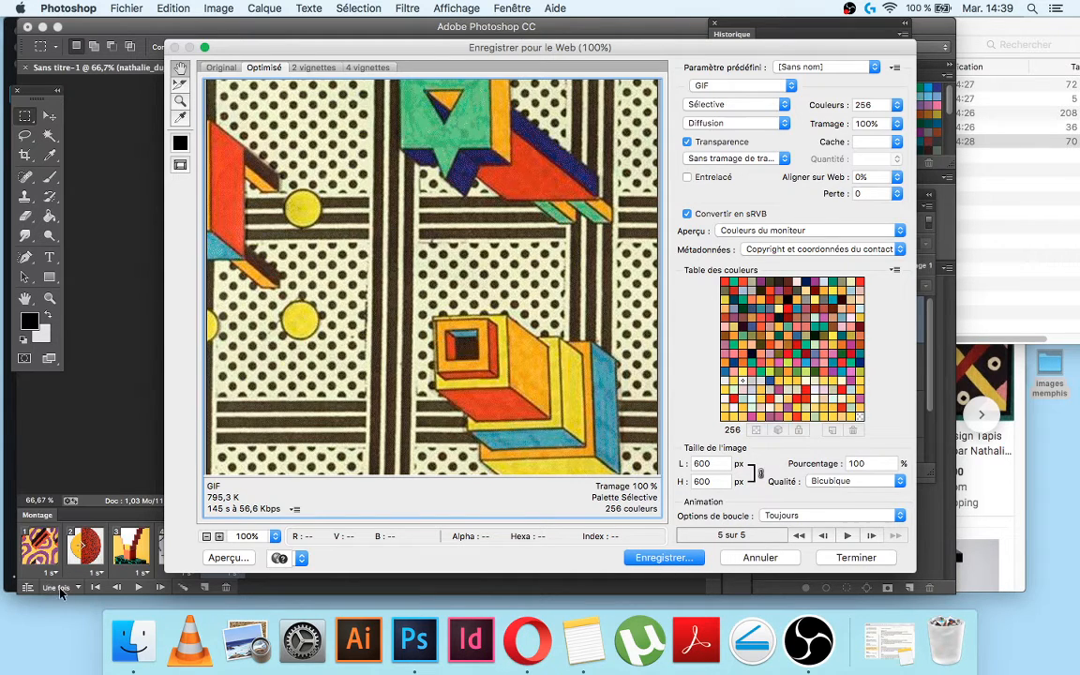
{"action": "left_click", "coordinate": [819, 517]}
{"action": "left_click", "coordinate": [796, 517]}
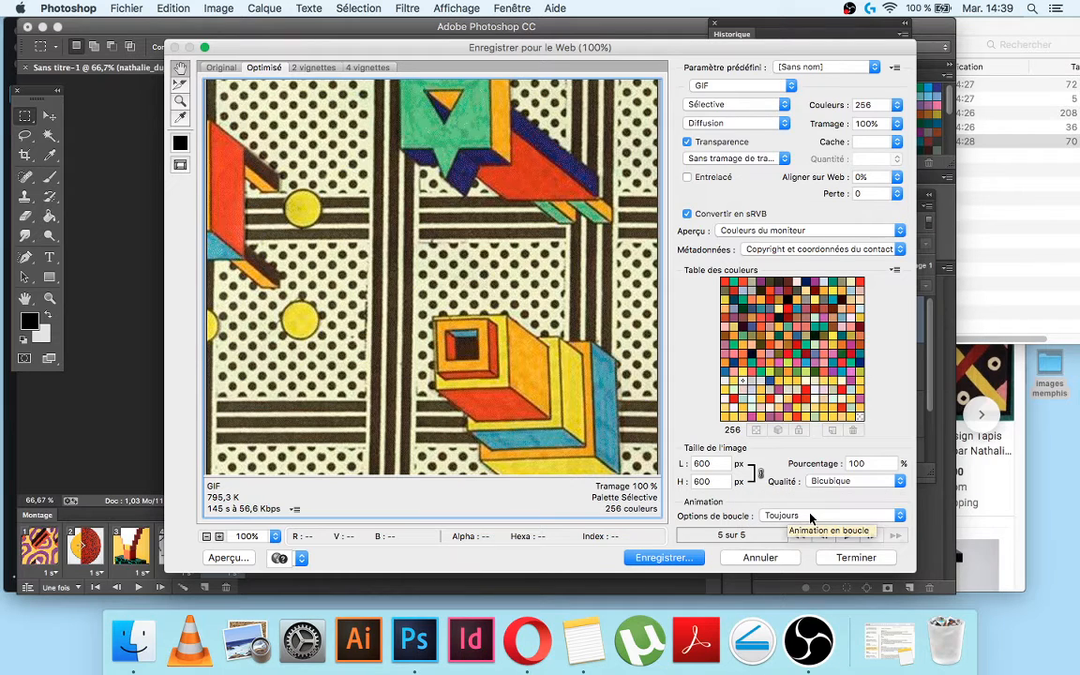
Save the optimized GIF to the desktop (Bureau), naming the file memphis_ followed by the person's title and surname
{"action": "left_click", "coordinate": [684, 563]}
{"action": "type", "text": "memphis"}
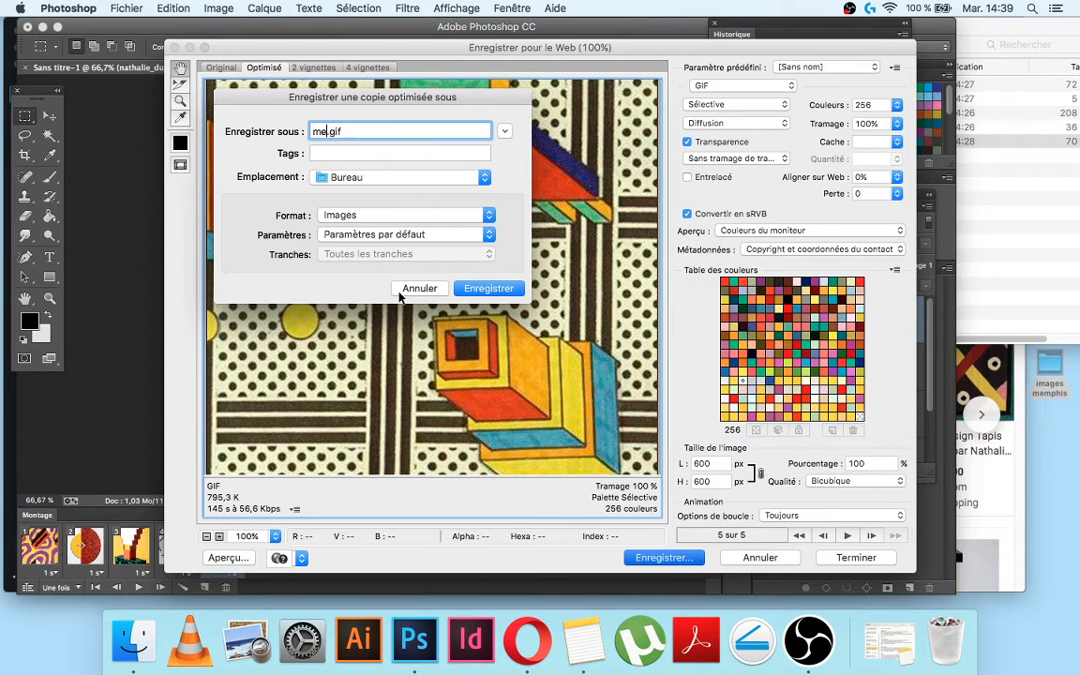
{"action": "type", "text": "_mmedevince"}
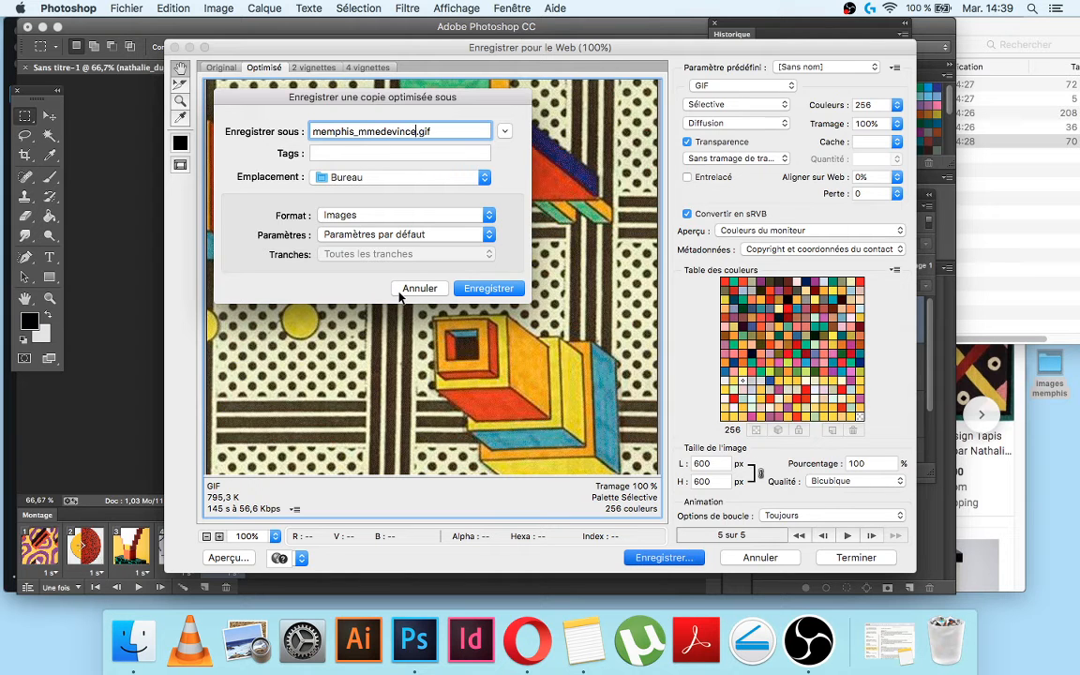
{"action": "type", "text": "nzo"}
{"action": "key", "text": "Return"}
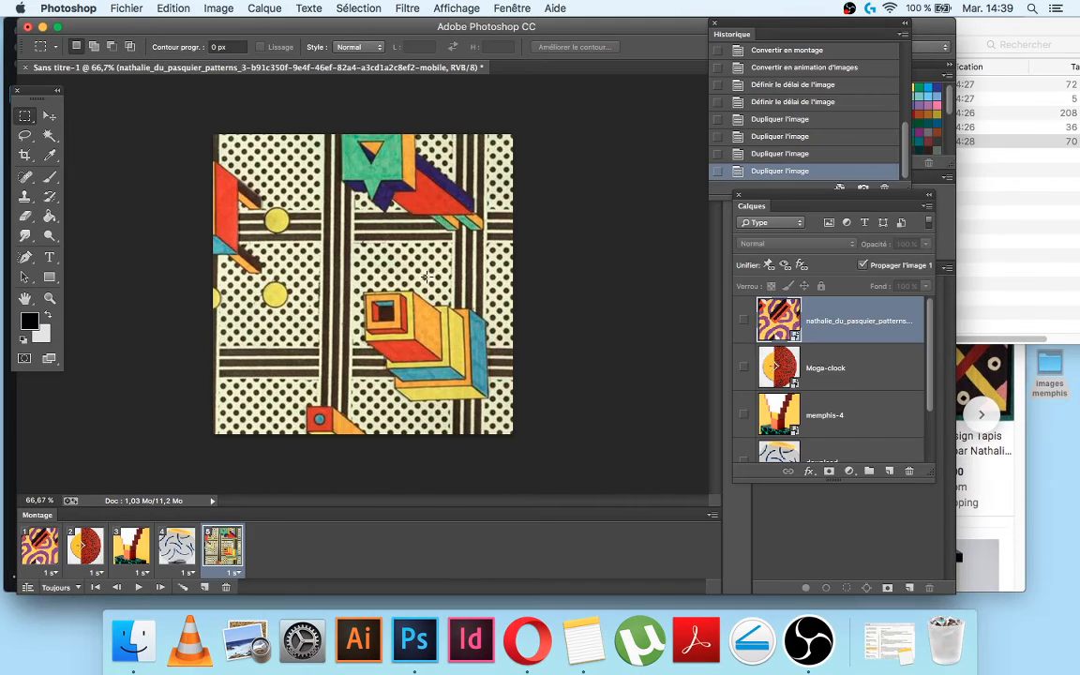
Minimize the Photoshop document window, open the exported memphis GIF from the desktop in Aperçu to inspect its frames, and close it
{"action": "left_click", "coordinate": [31, 28]}
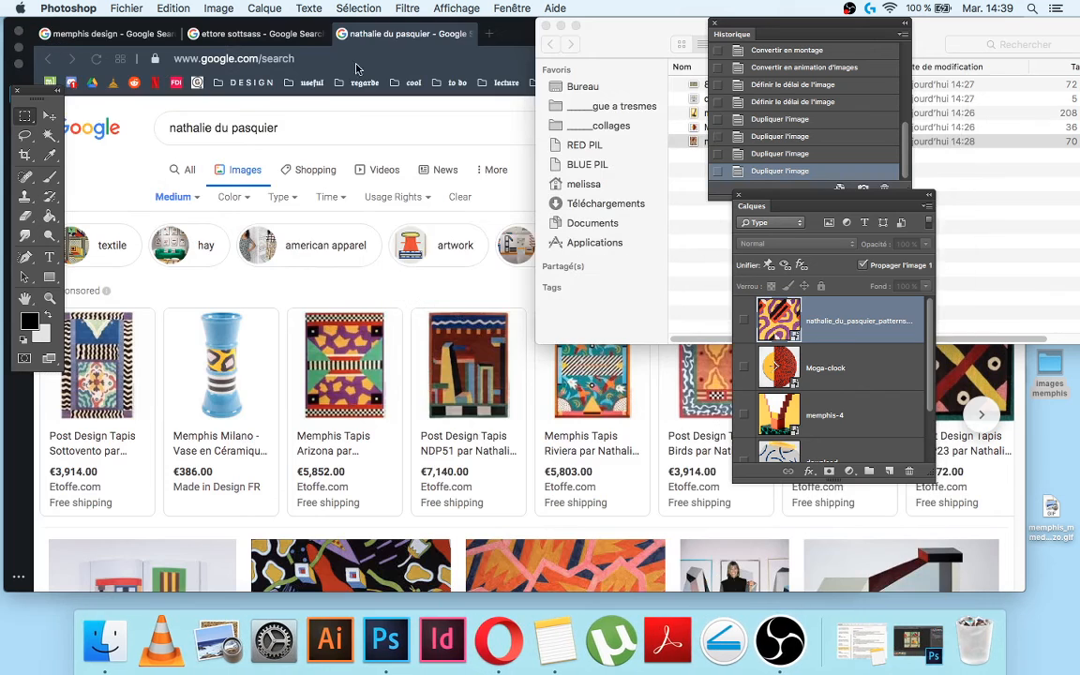
{"action": "left_click", "coordinate": [1051, 507]}
{"action": "double_click", "coordinate": [1051, 507]}
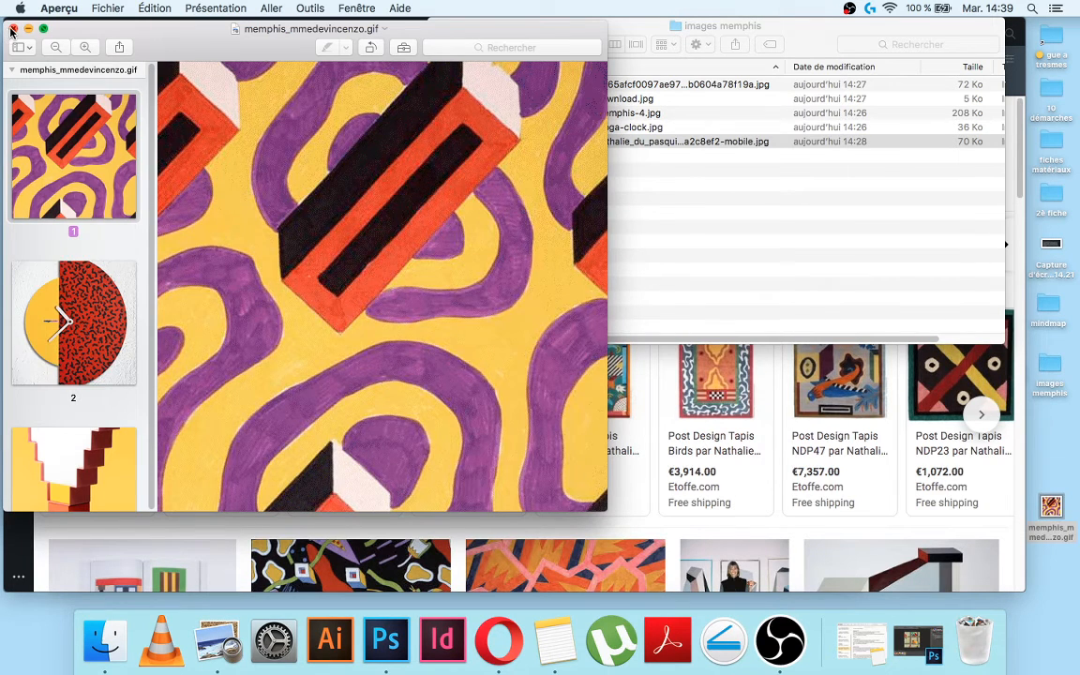
{"action": "left_click", "coordinate": [12, 29]}
Play the exported memphis GIF on the desktop in Quick Look to check its looping animation
{"action": "left_click", "coordinate": [1051, 507]}
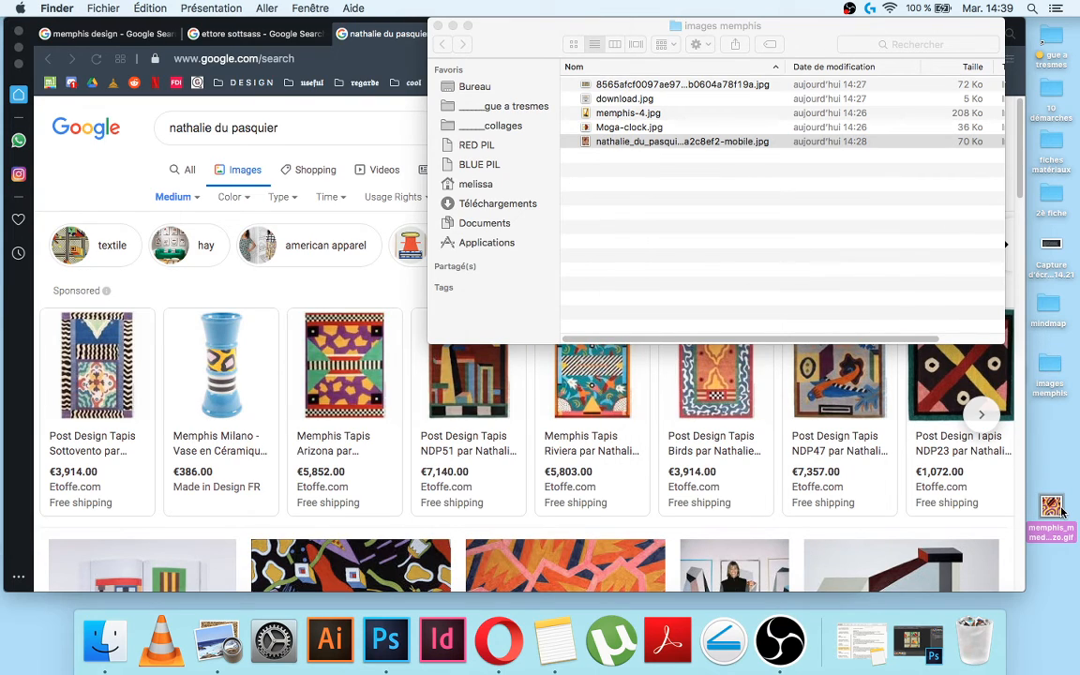
{"action": "key", "text": "space"}
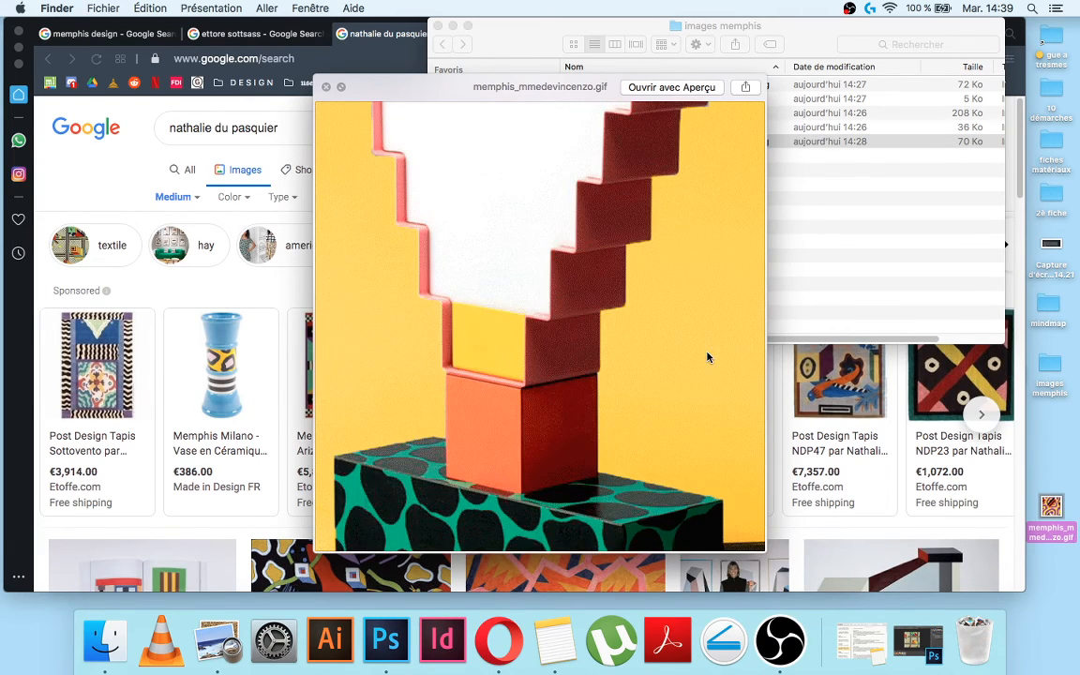
{"action": "key", "text": "space"}
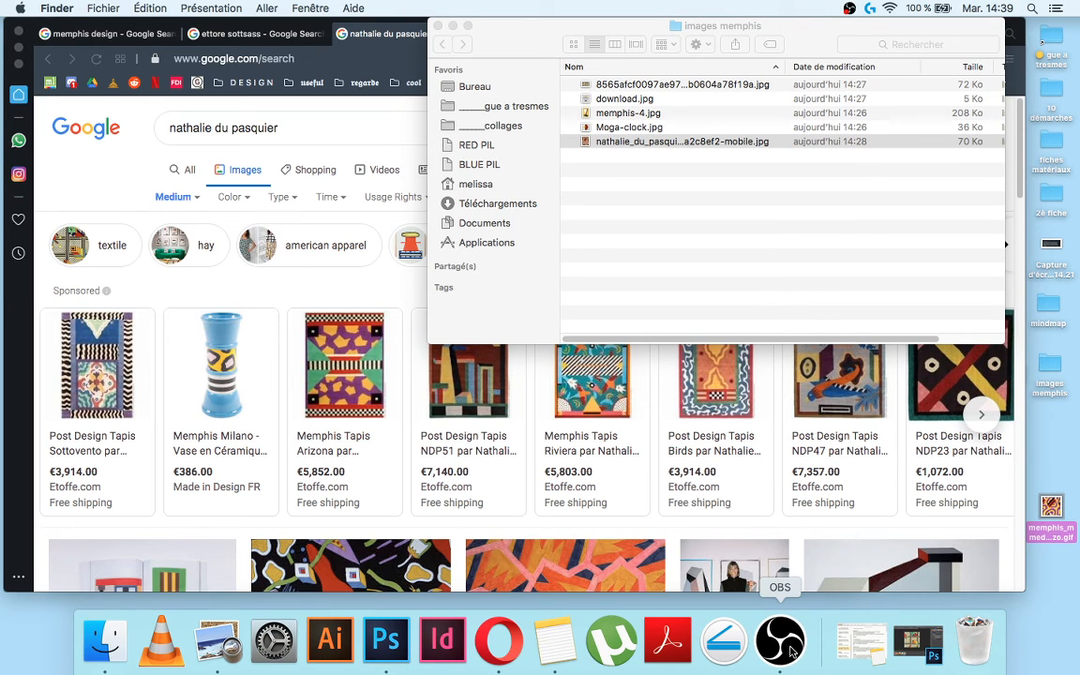
{"action": "key", "text": "space"}
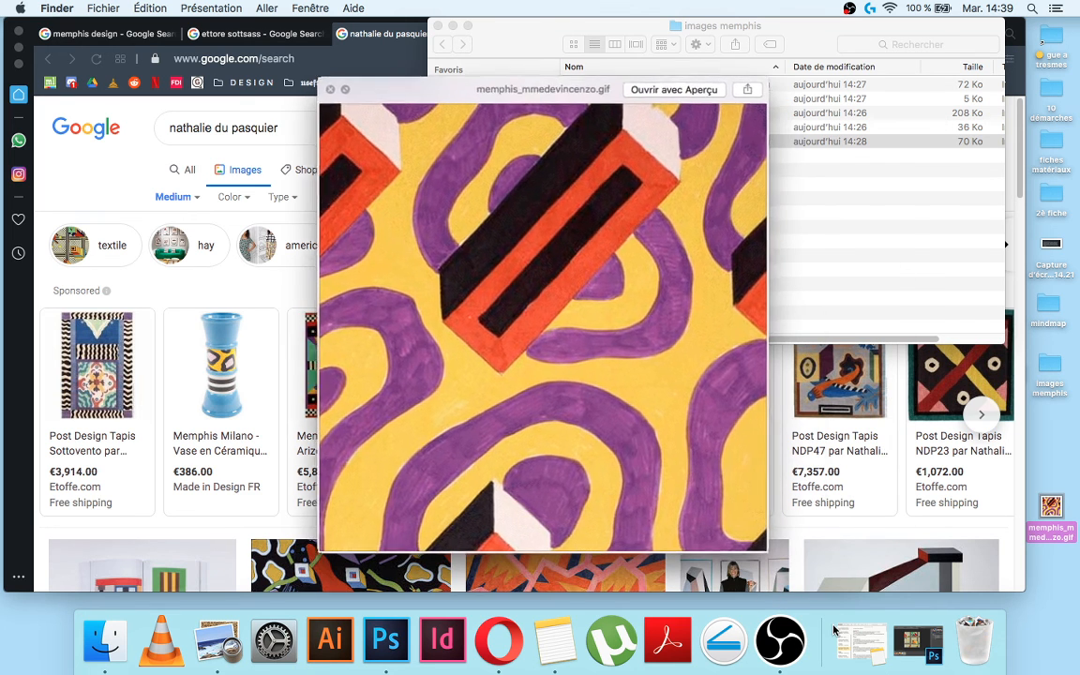
{"action": "left_click", "coordinate": [780, 640]}
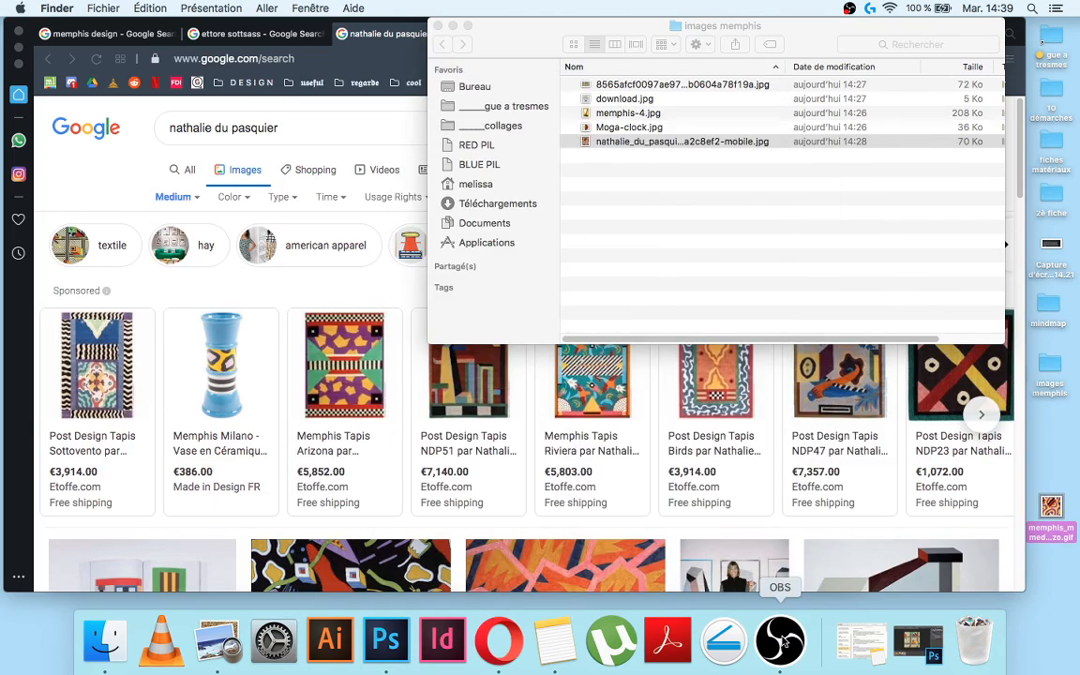